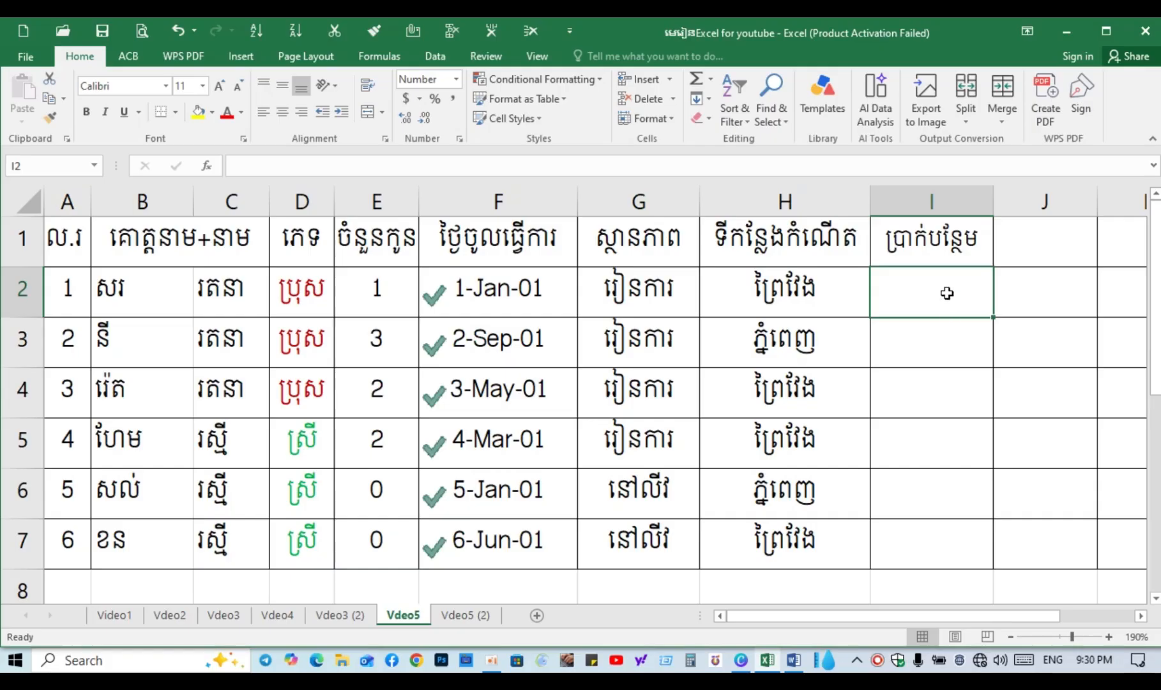
# Begin a formula in cell I2 that nests an AND test inside IF: =if(and(.
pyautogui.click(931, 360)
pyautogui.click(941, 292)
pyautogui.click(957, 330)
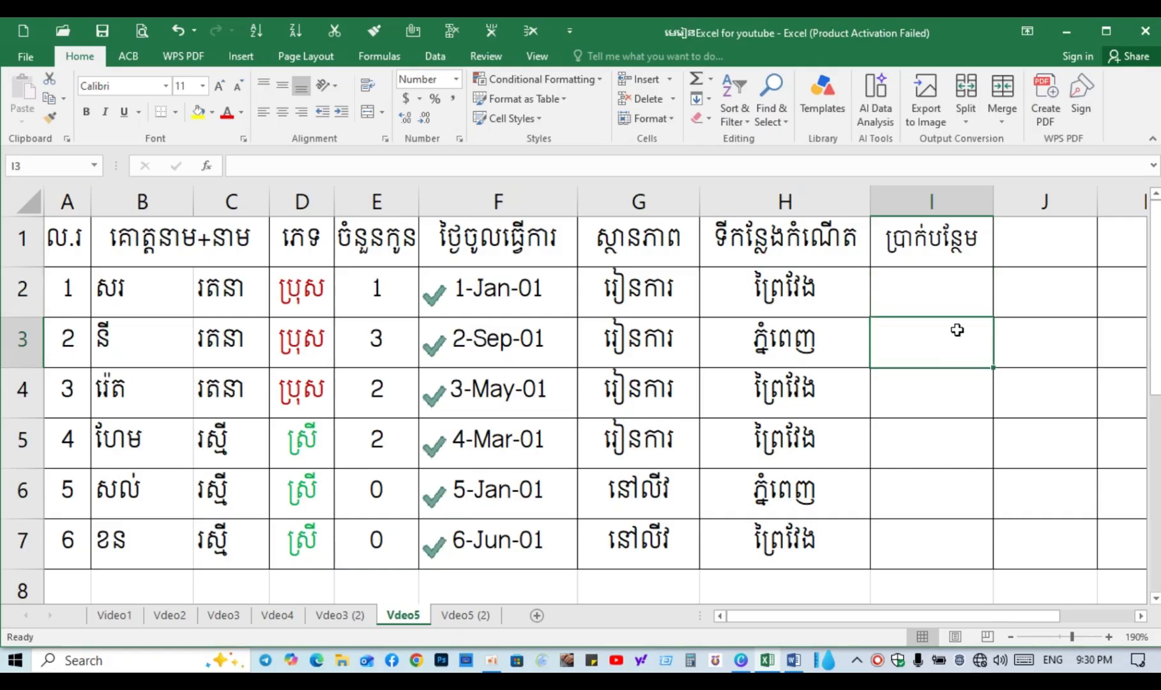
pyautogui.click(958, 293)
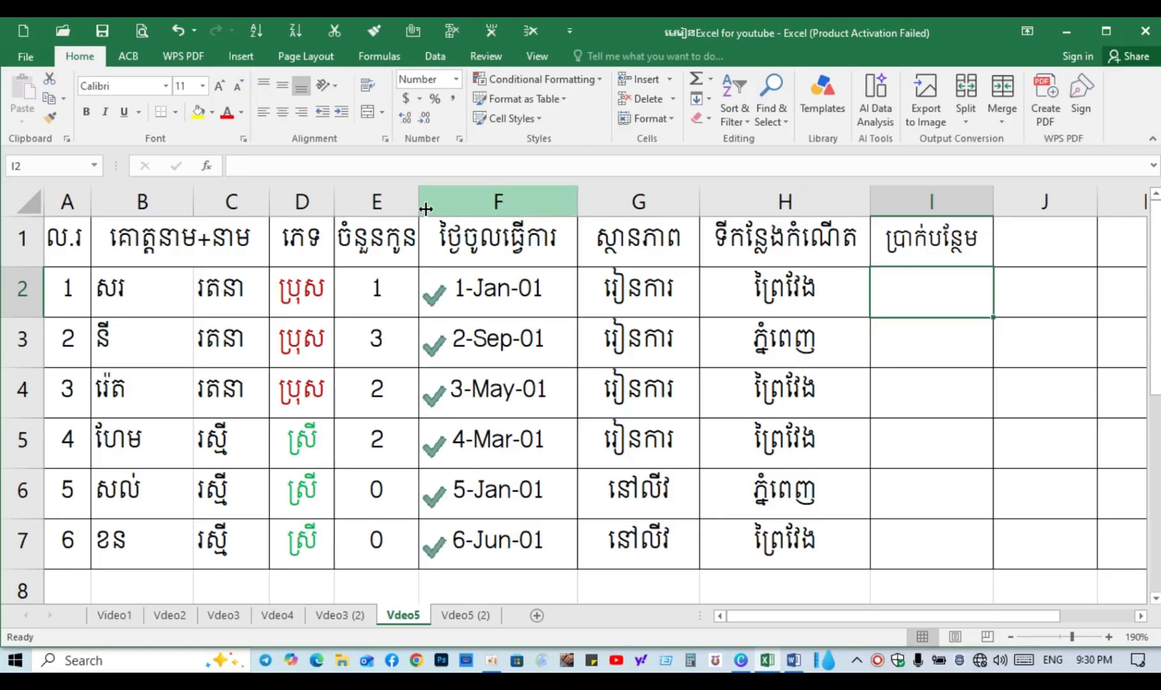
pyautogui.click(275, 165)
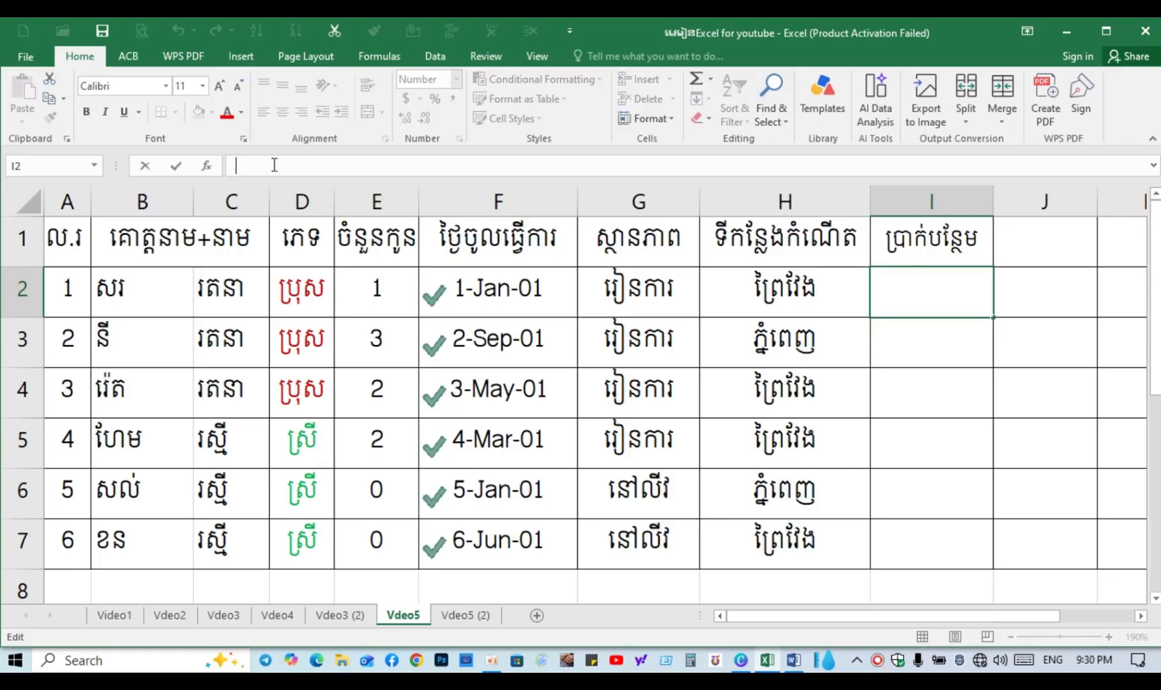
pyautogui.write('=')
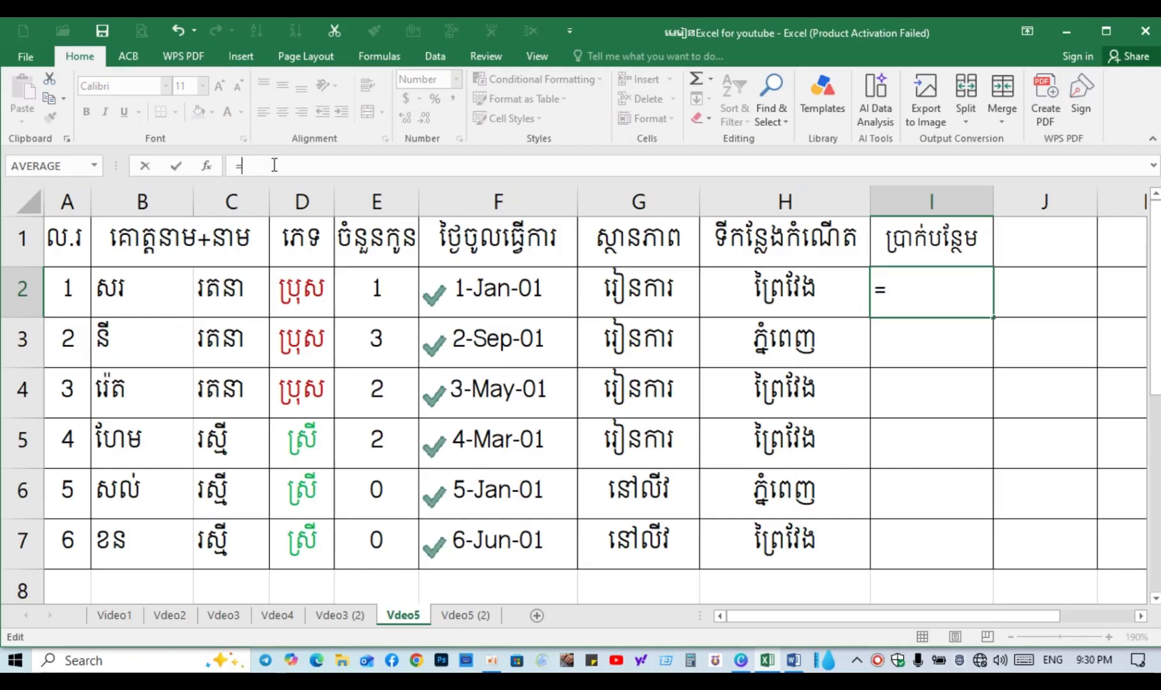
pyautogui.write('if(and')
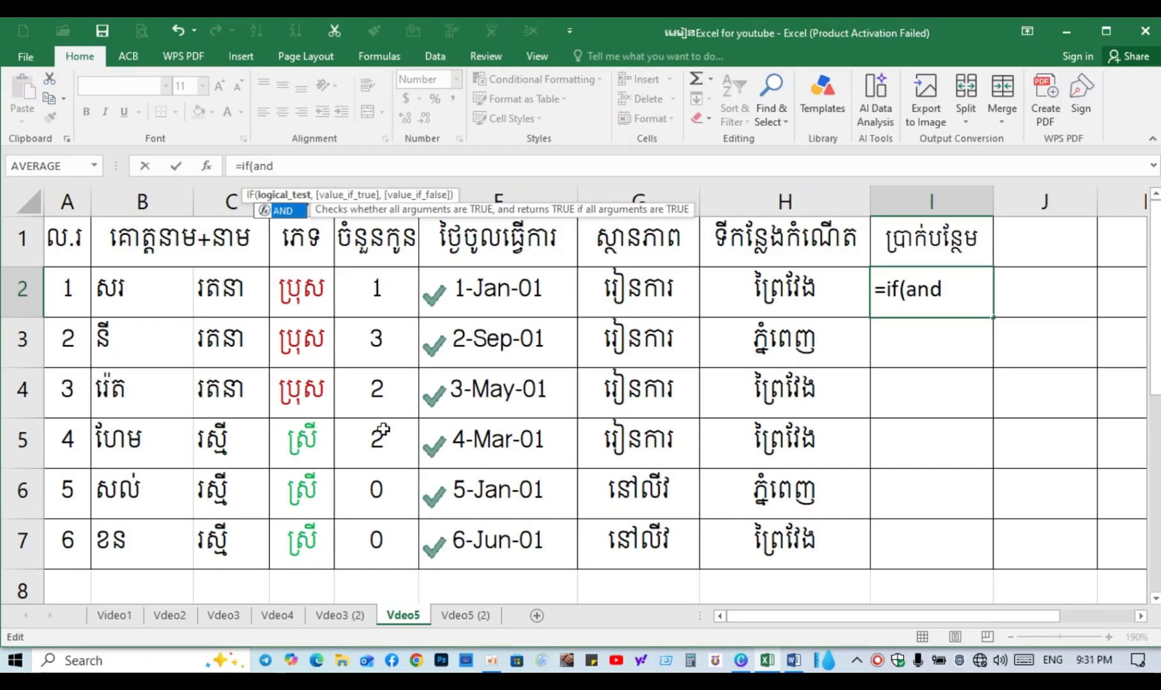
pyautogui.write('(')
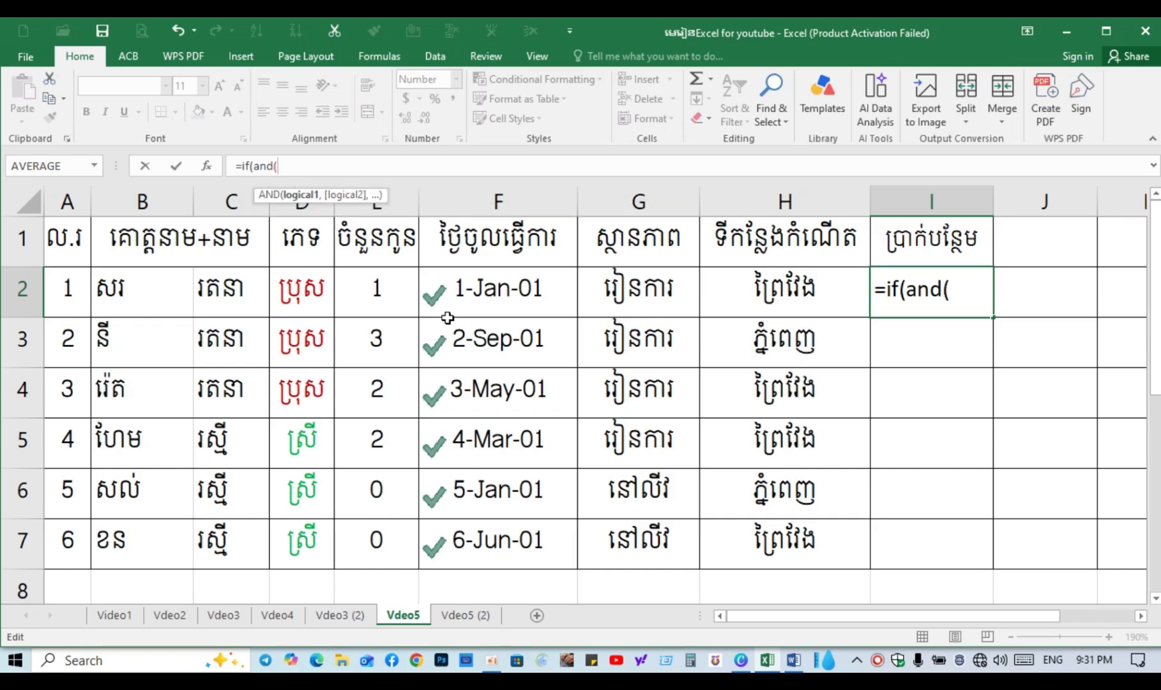
# Add D2="ស្រី" as the first AND condition, followed by a comma.
pyautogui.click(300, 286)
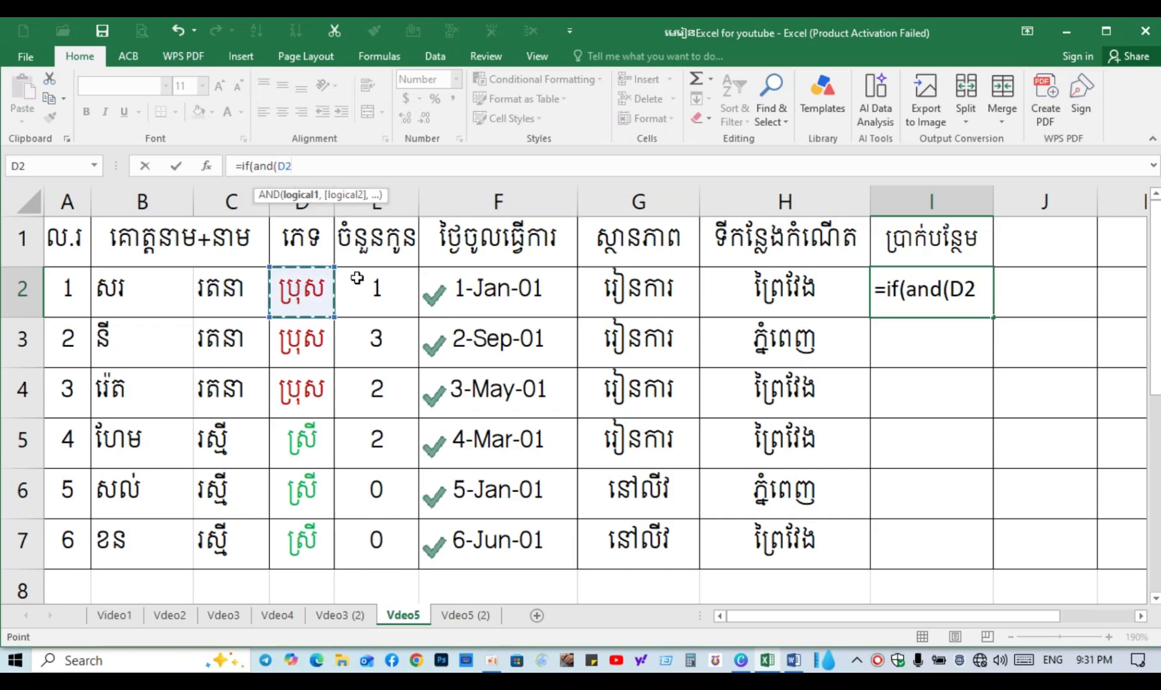
pyautogui.write('=""')
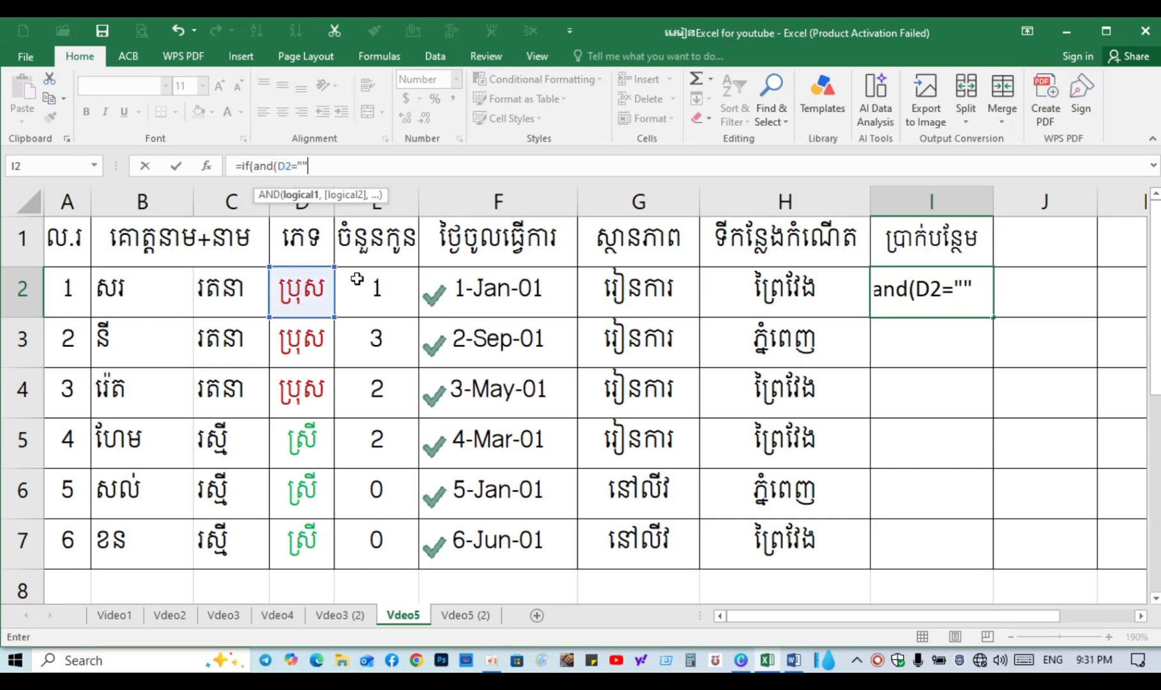
pyautogui.click(305, 165)
pyautogui.hotkey('alt', 'shift')
pyautogui.write('ស្រី"')
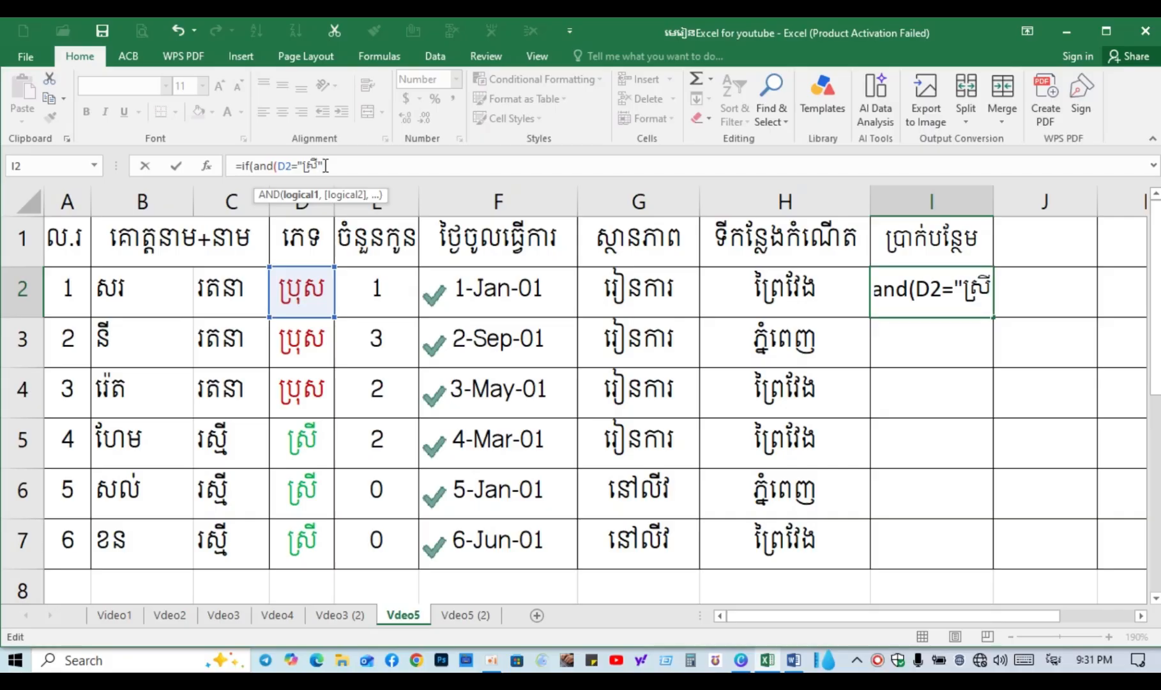
pyautogui.write('ុំ')
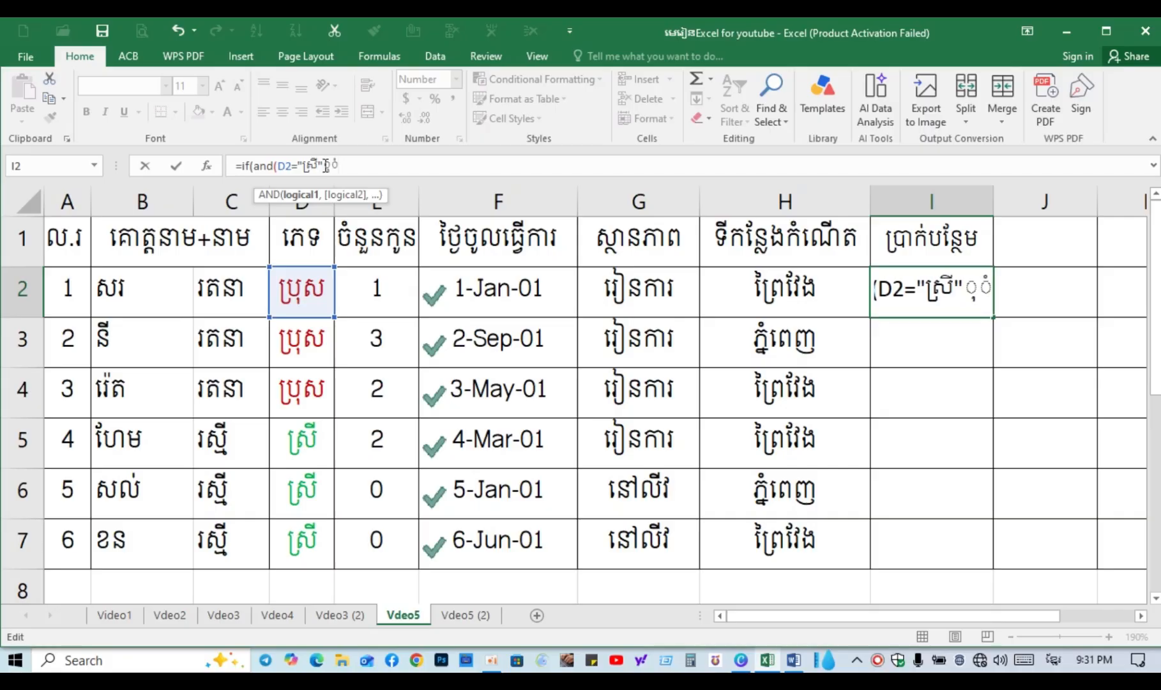
pyautogui.press('BackSpace')
pyautogui.press('BackSpace')
pyautogui.hotkey('alt', 'shift')
pyautogui.write(',')
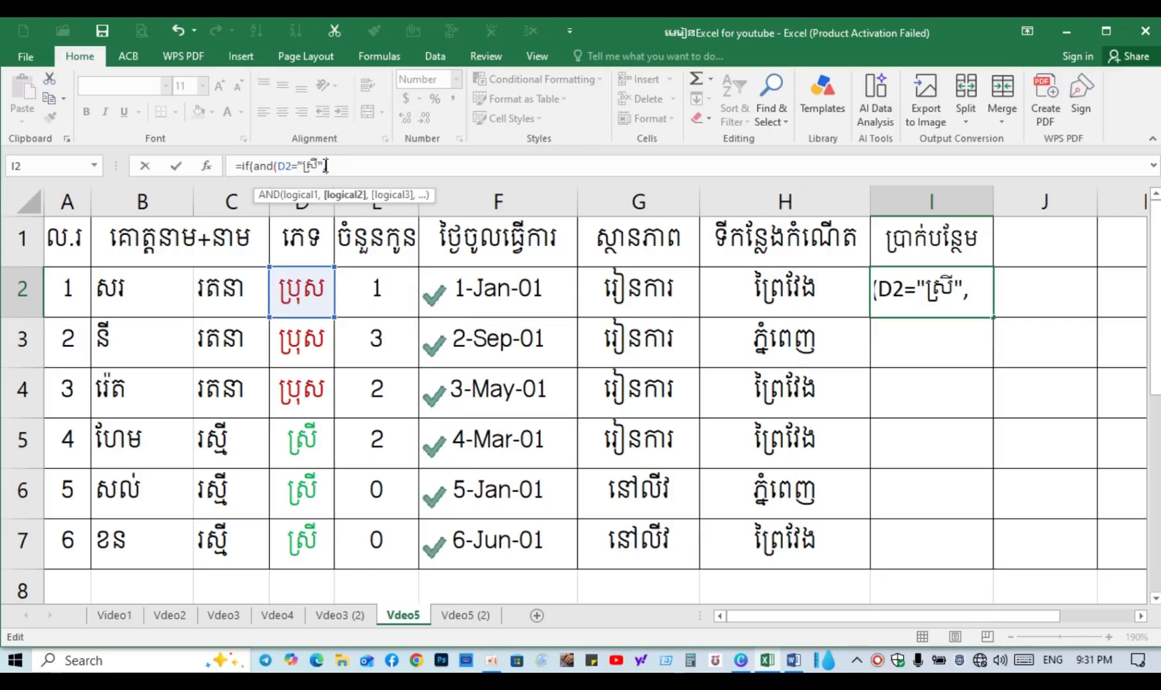
# Start the second AND condition with the current year, followed by a minus sign: year(today())-.
pyautogui.write('year')
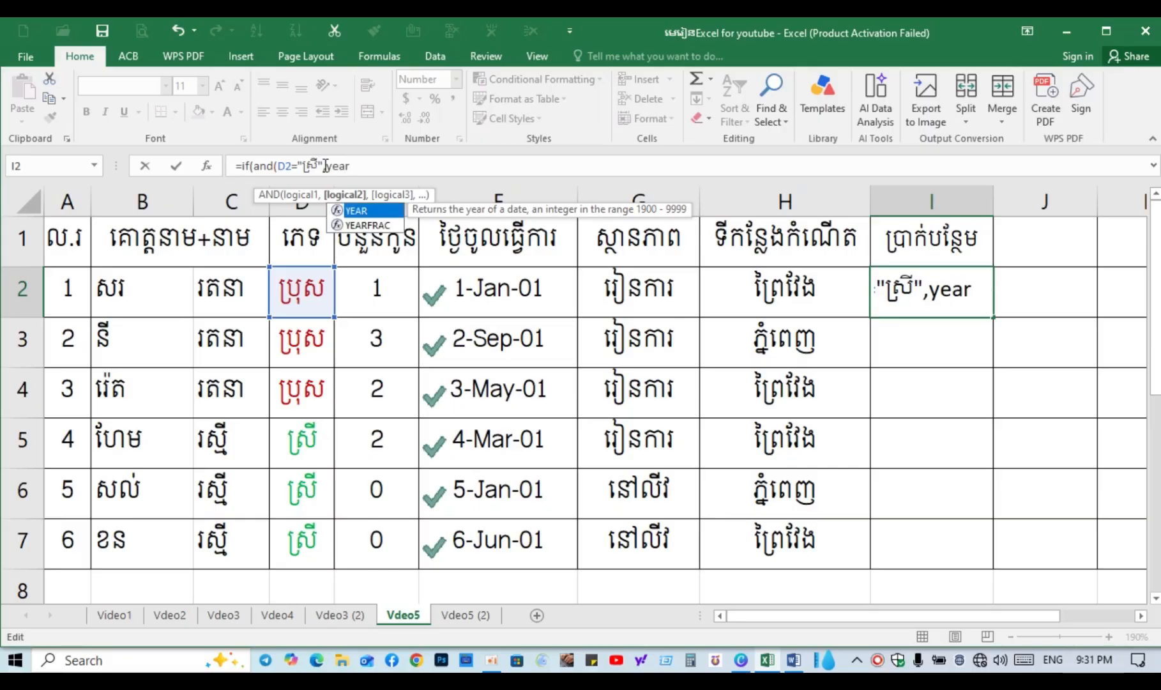
pyautogui.write('(t')
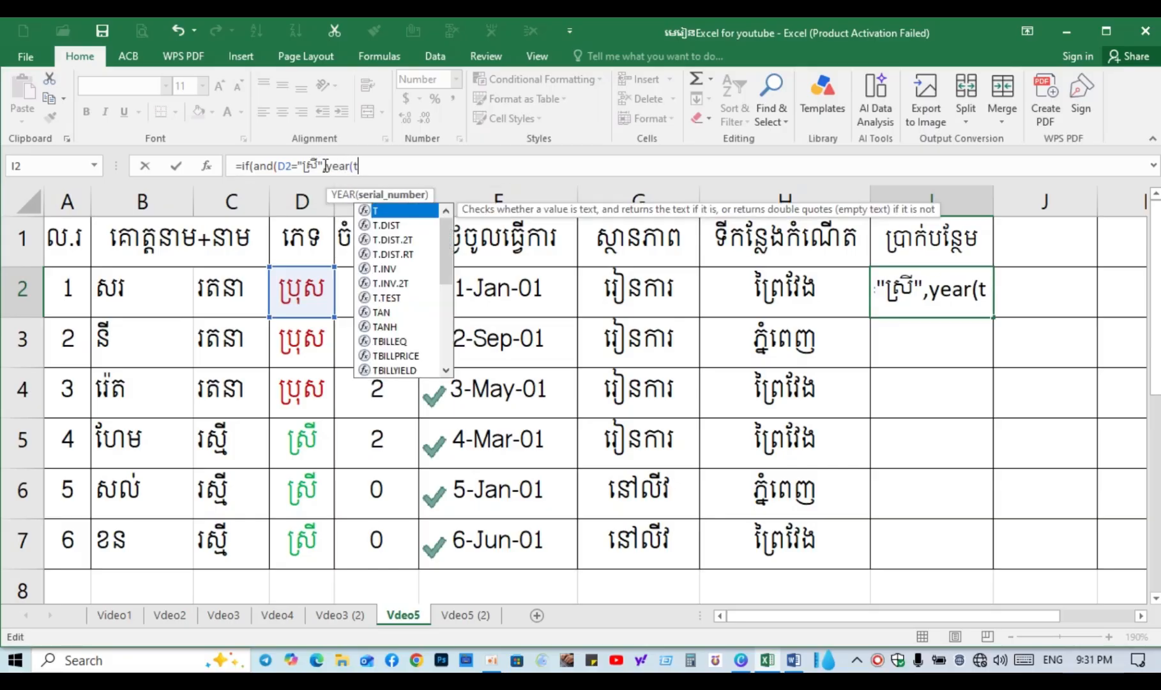
pyautogui.write('oda')
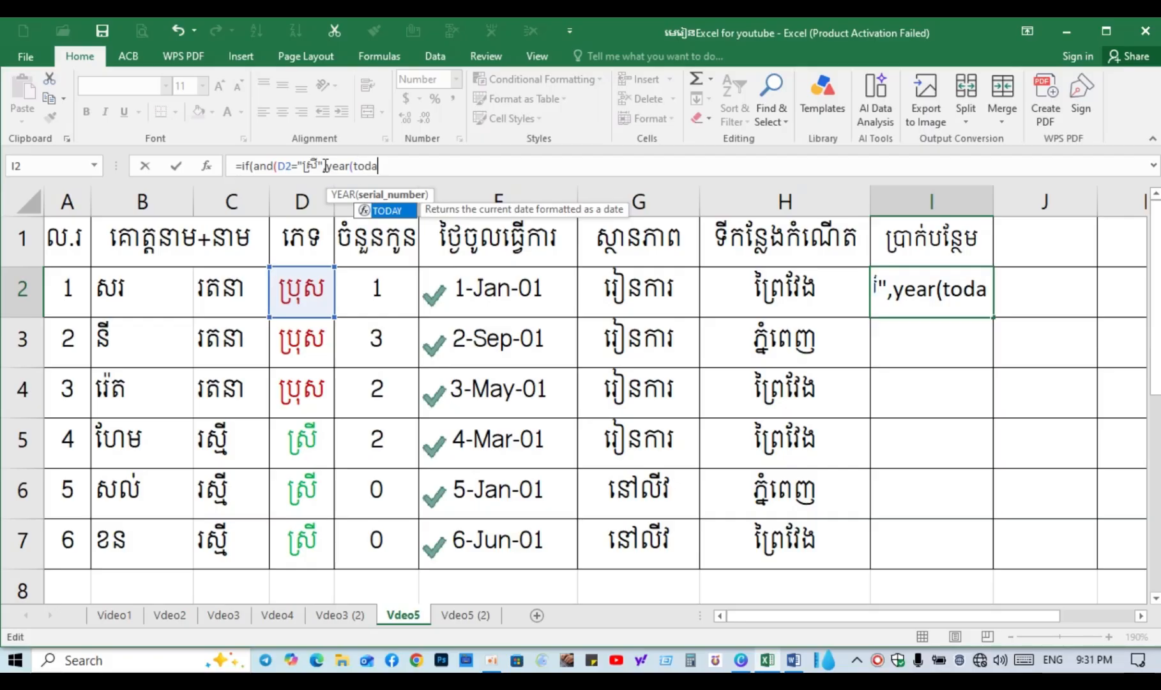
pyautogui.write('y')
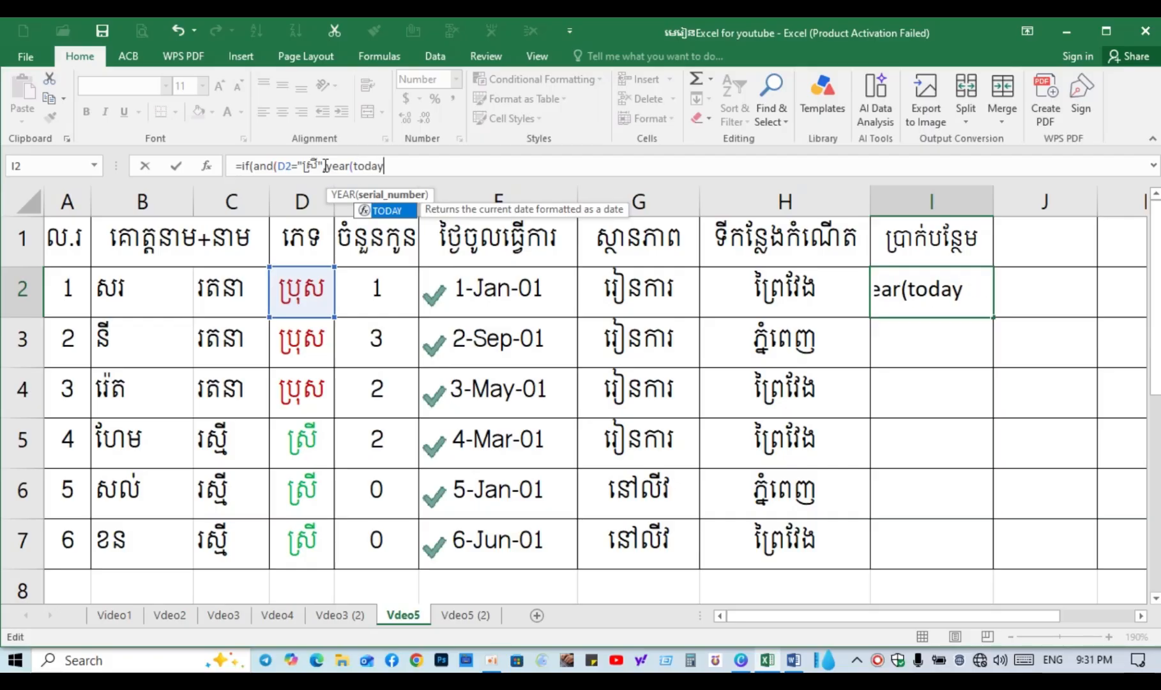
pyautogui.write('()')
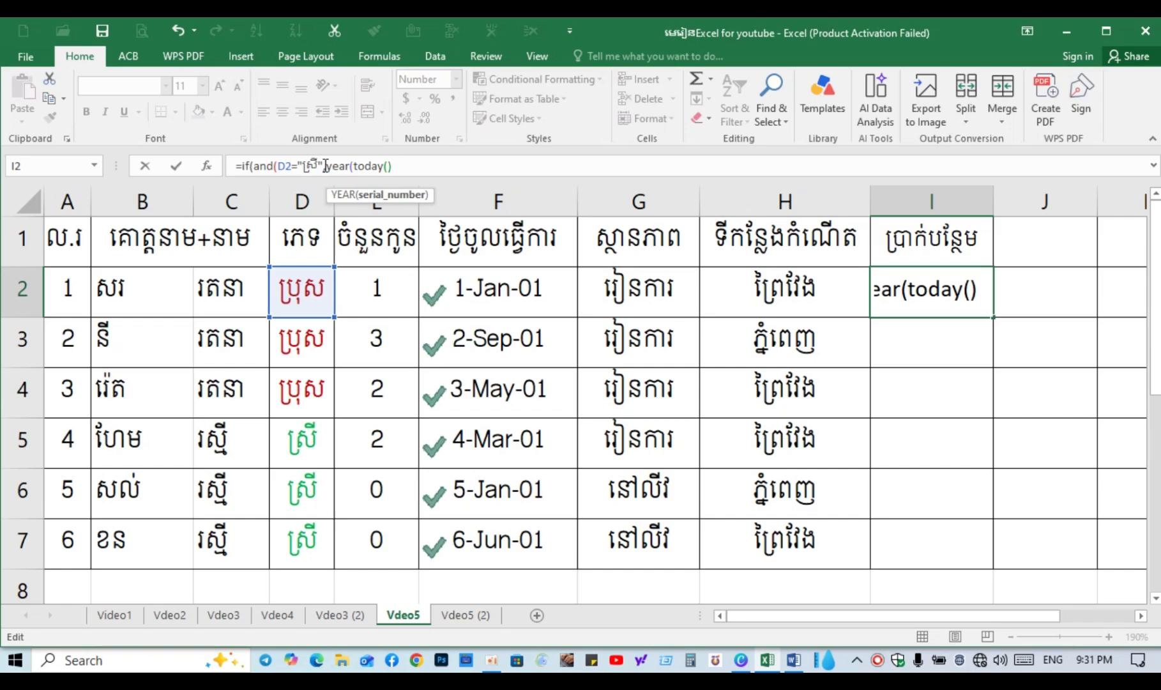
pyautogui.write(')-')
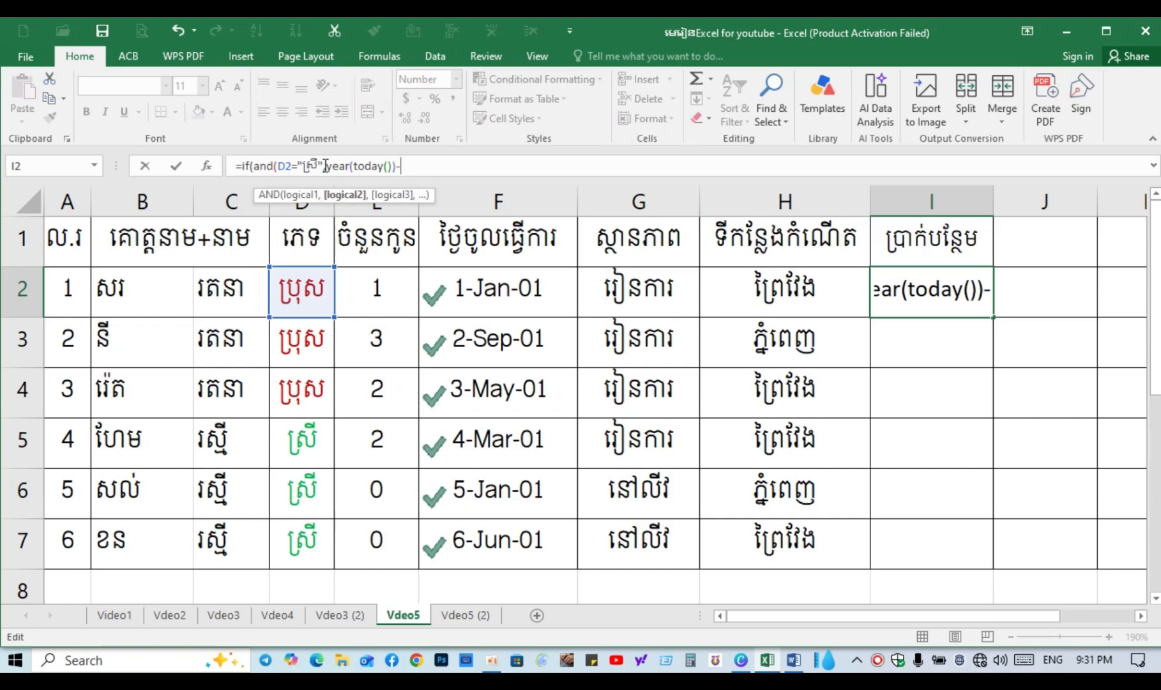
# Complete the years-of-service condition with year(f2)>=1, followed by a comma.
pyautogui.write('yea')
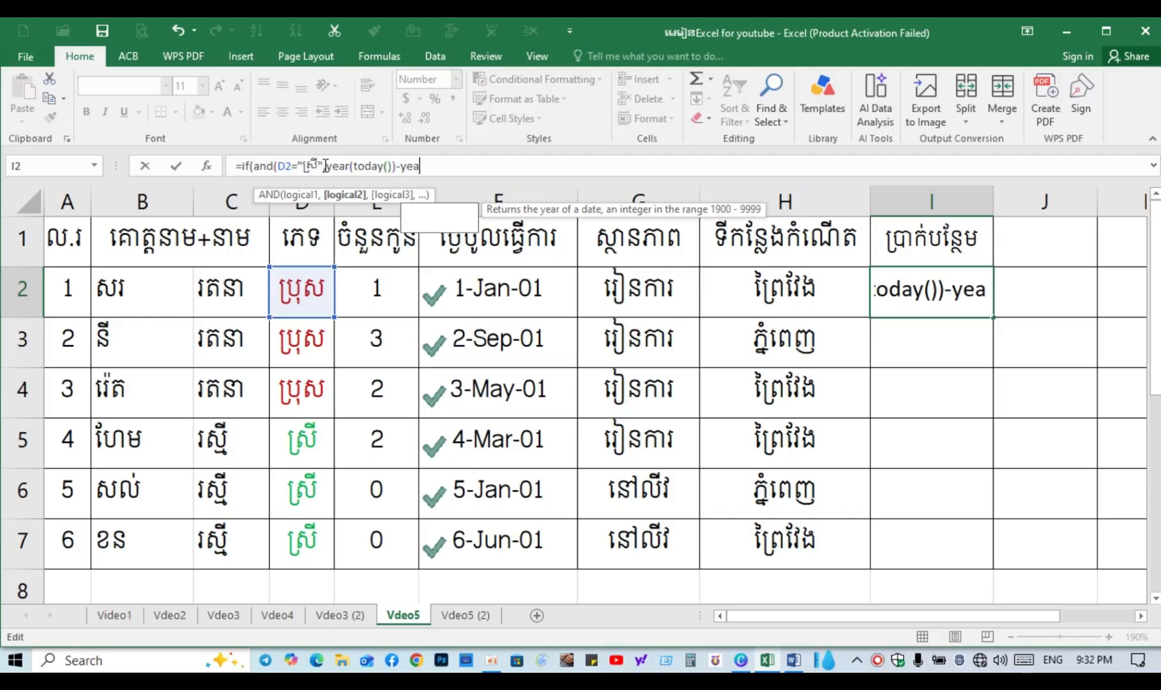
pyautogui.write('r')
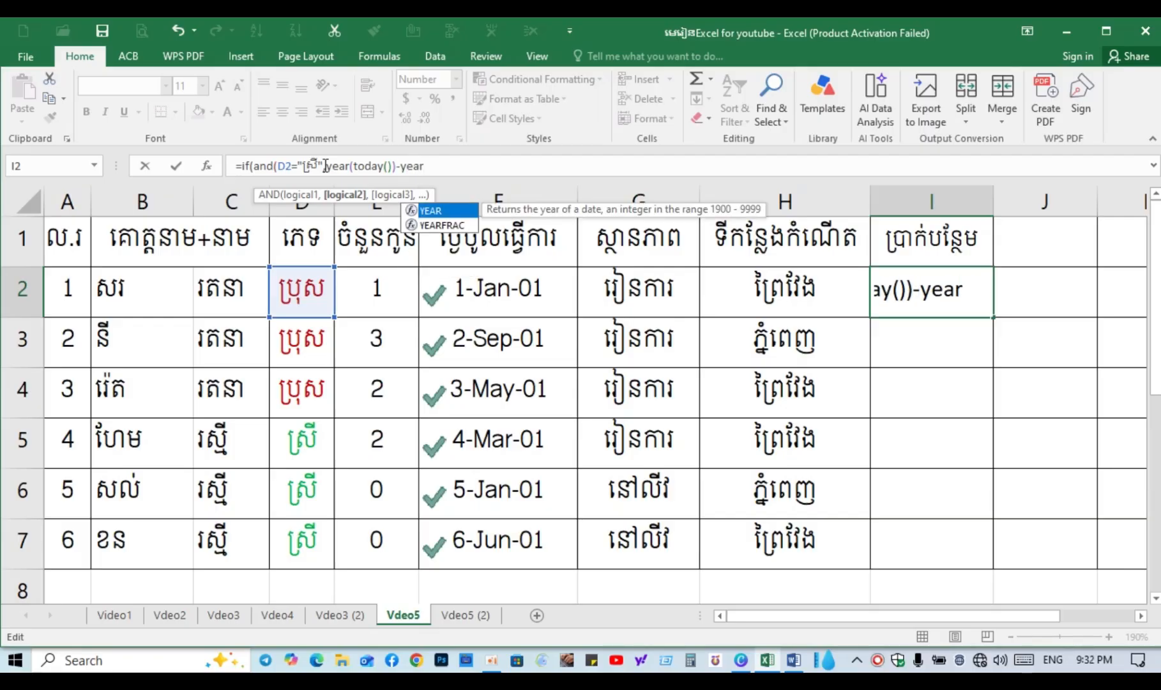
pyautogui.write('(')
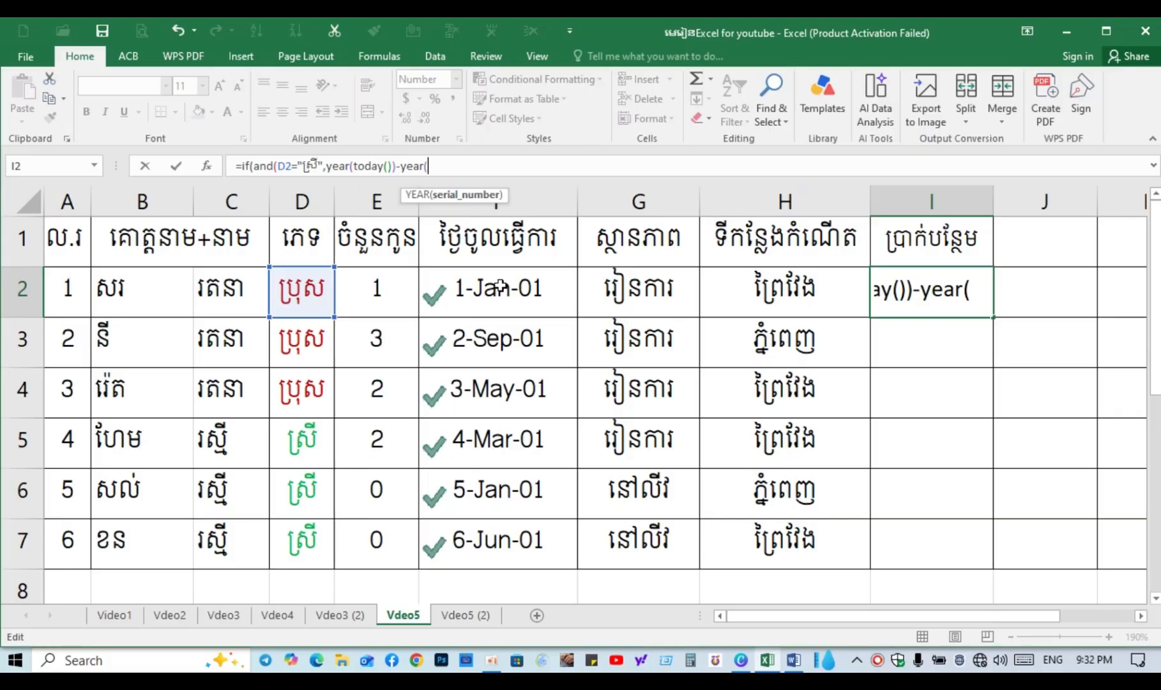
pyautogui.write('f2')
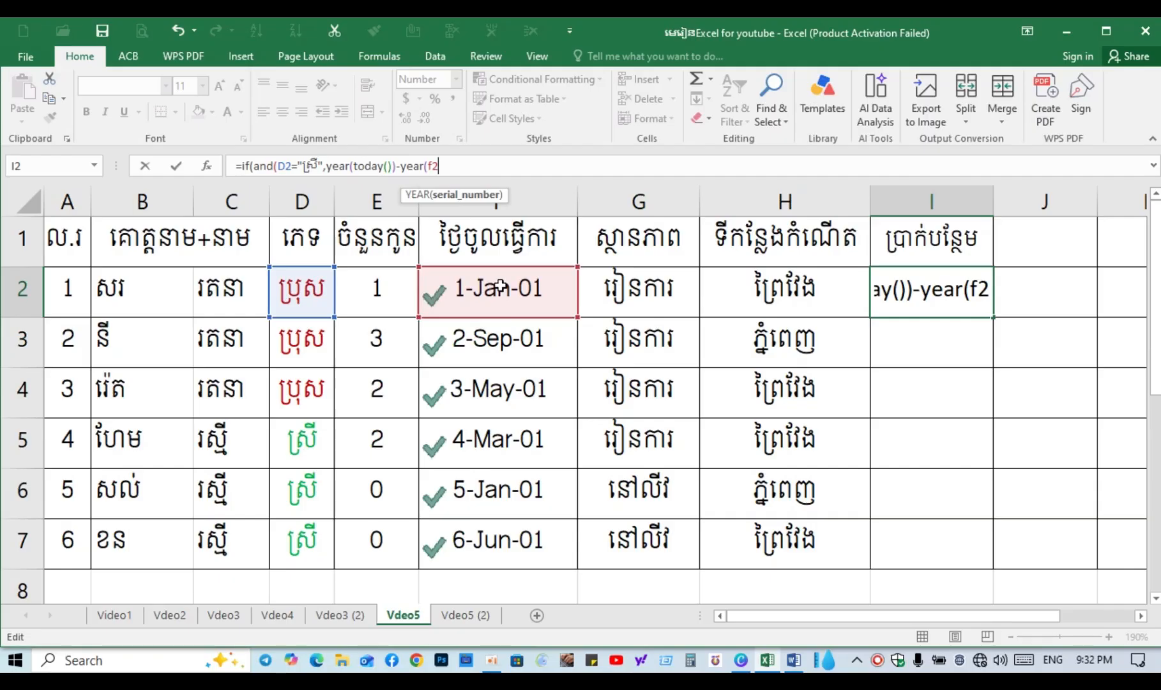
pyautogui.write(')')
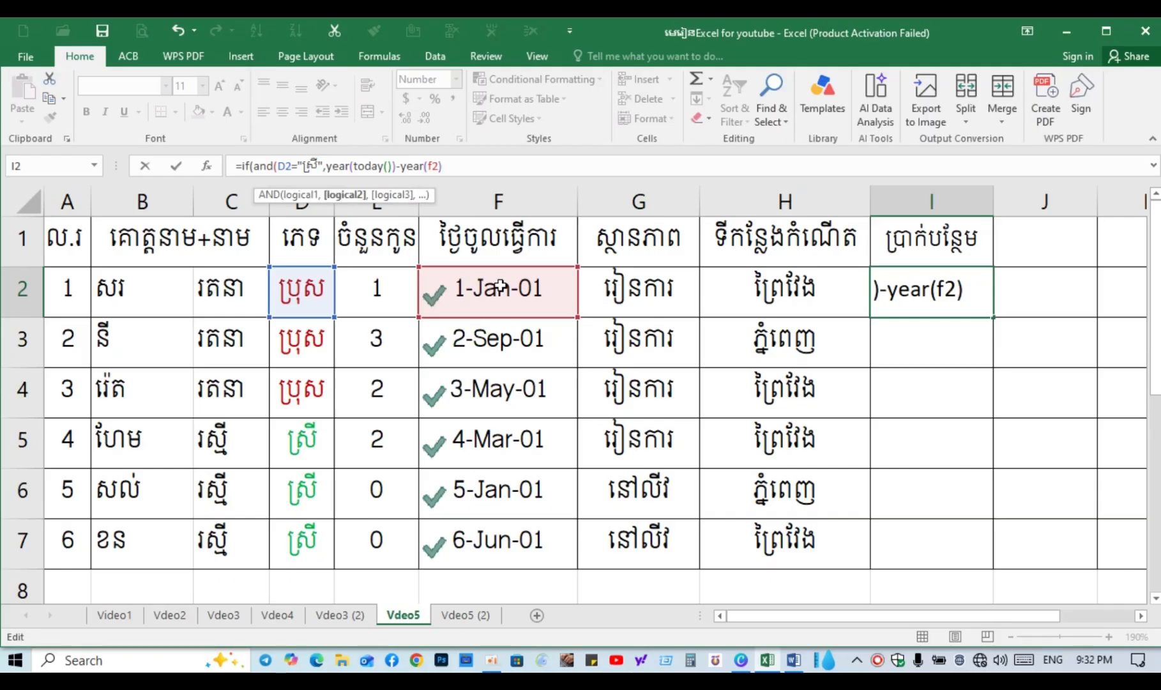
pyautogui.write('>=1')
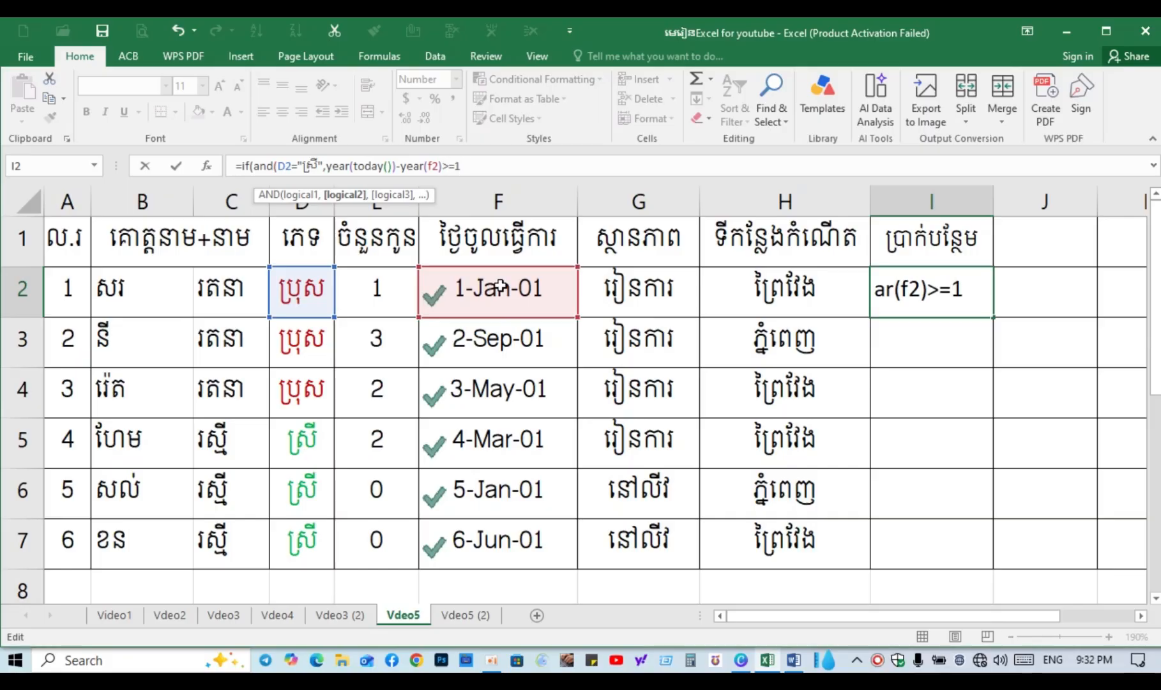
pyautogui.write(',')
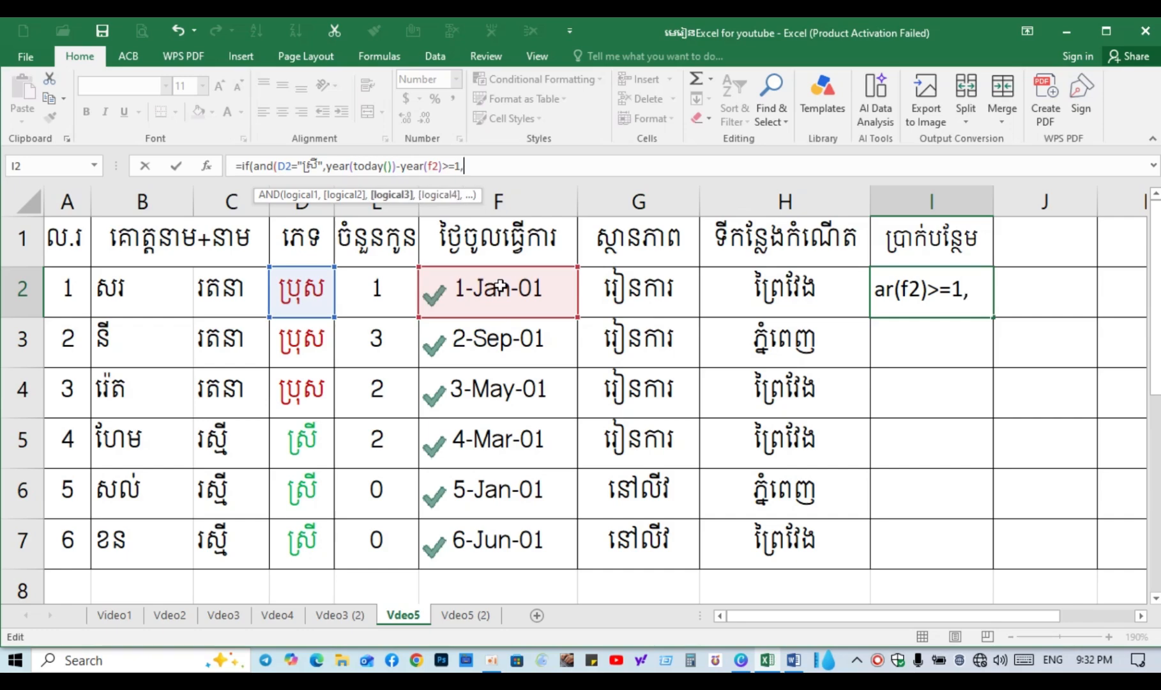
# Open a nested OR test as the third AND condition, with G2="រៀបការ" as its first condition, followed by a comma.
pyautogui.write('or')
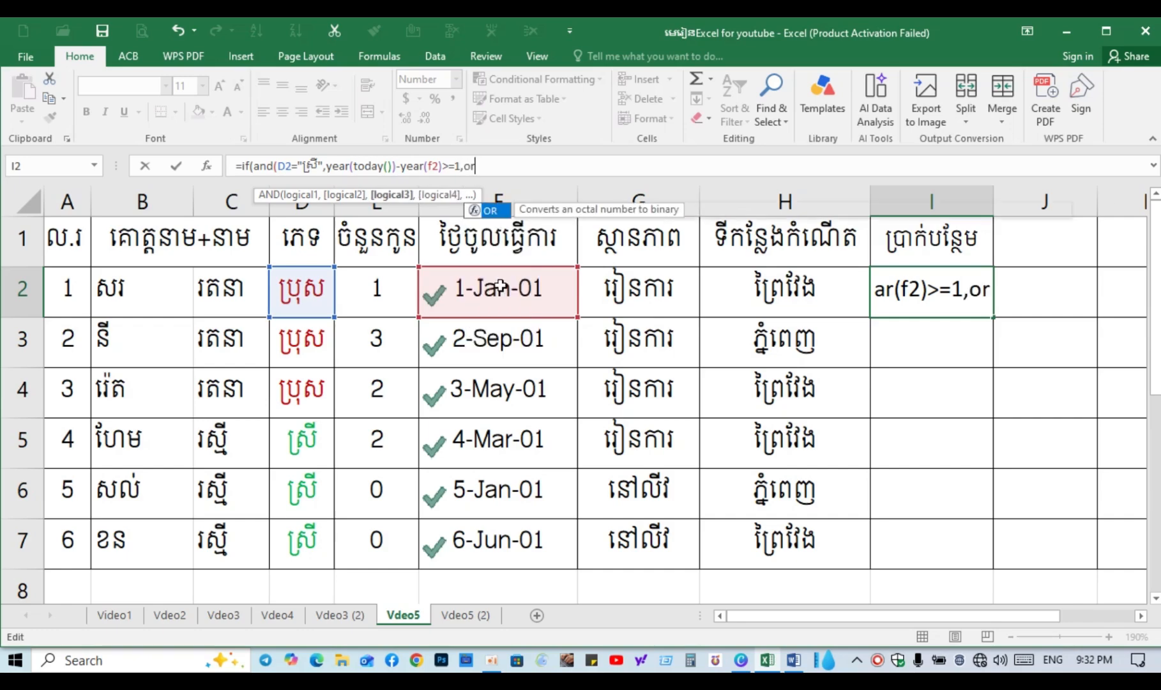
pyautogui.write('(')
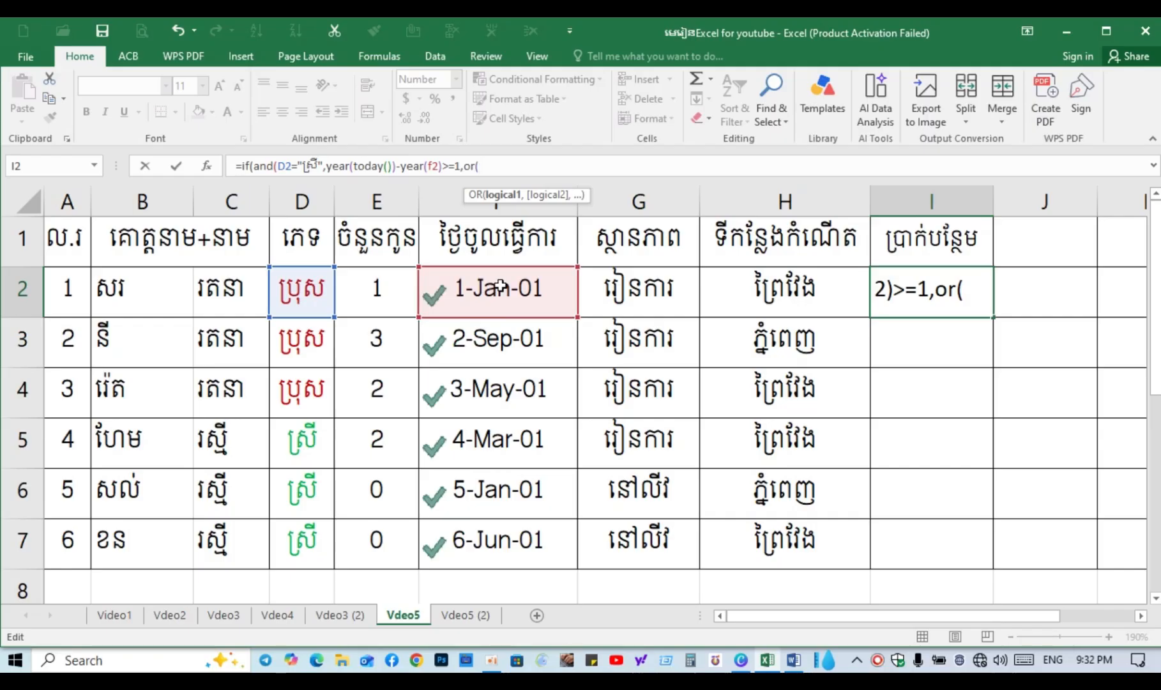
pyautogui.click(647, 289)
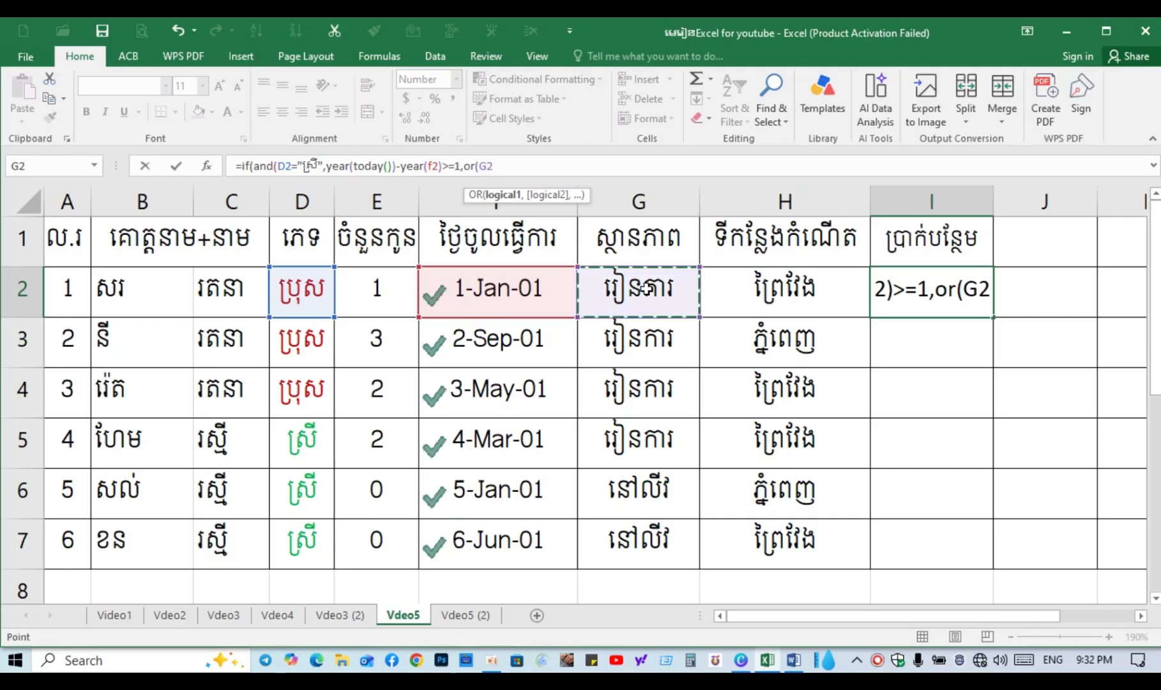
pyautogui.write('=')
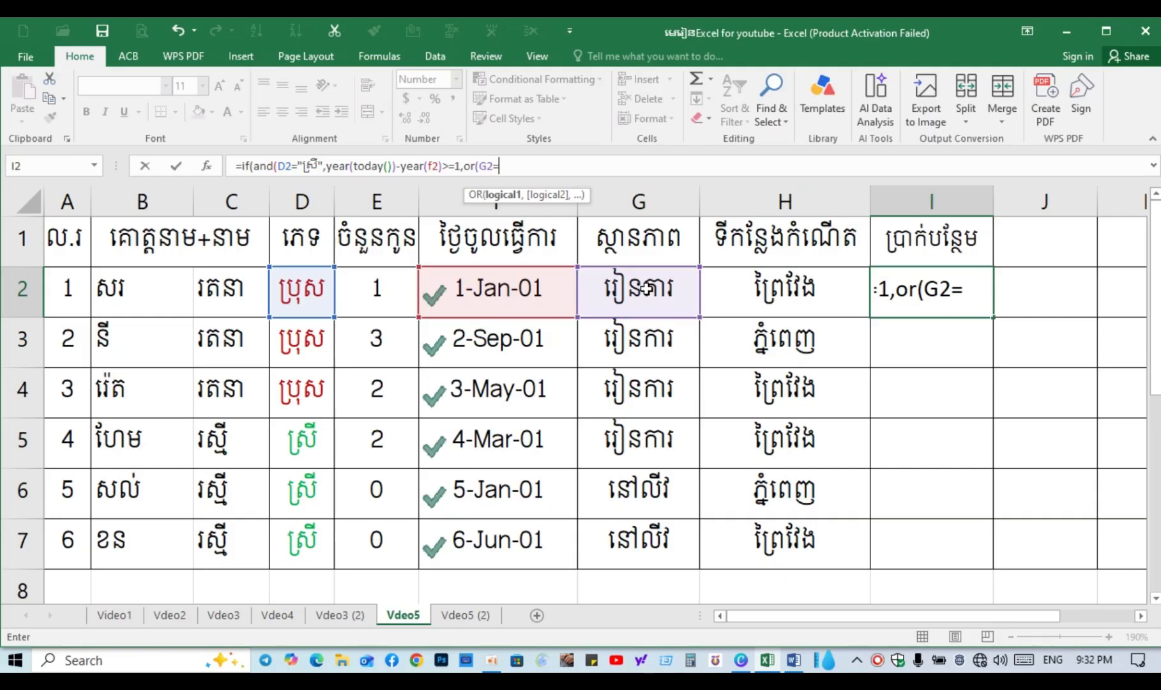
pyautogui.write('""')
pyautogui.click(506, 166)
pyautogui.hotkey('alt', 'shift')
pyautogui.write('រៀ')
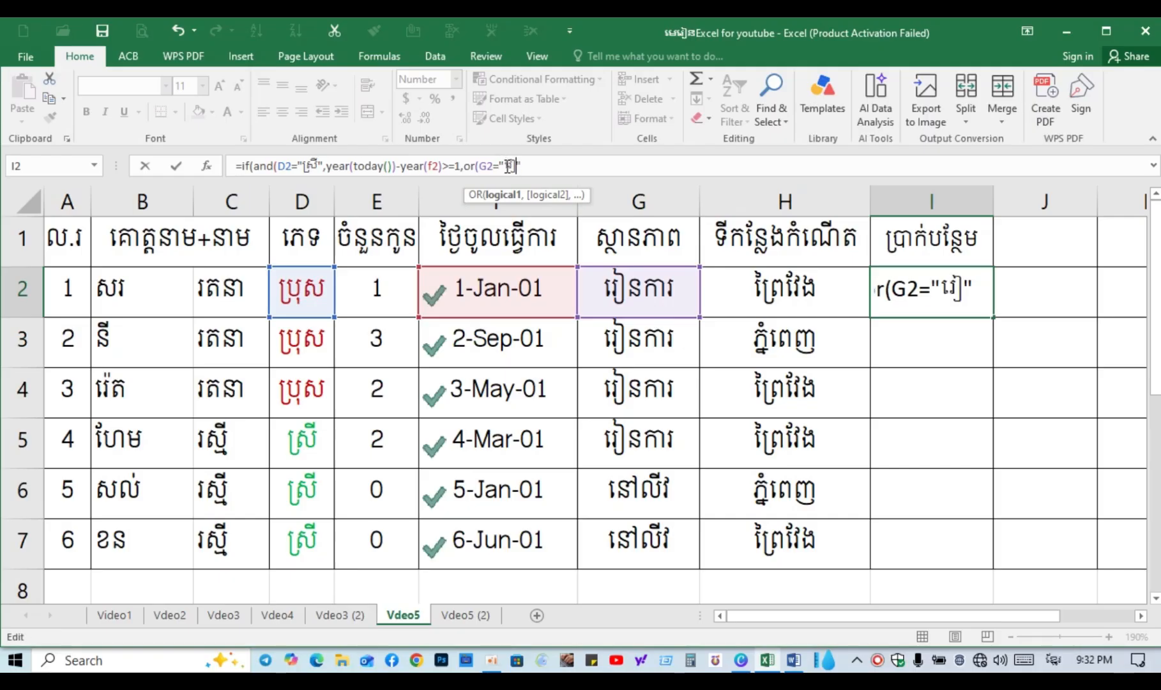
pyautogui.write('បការ')
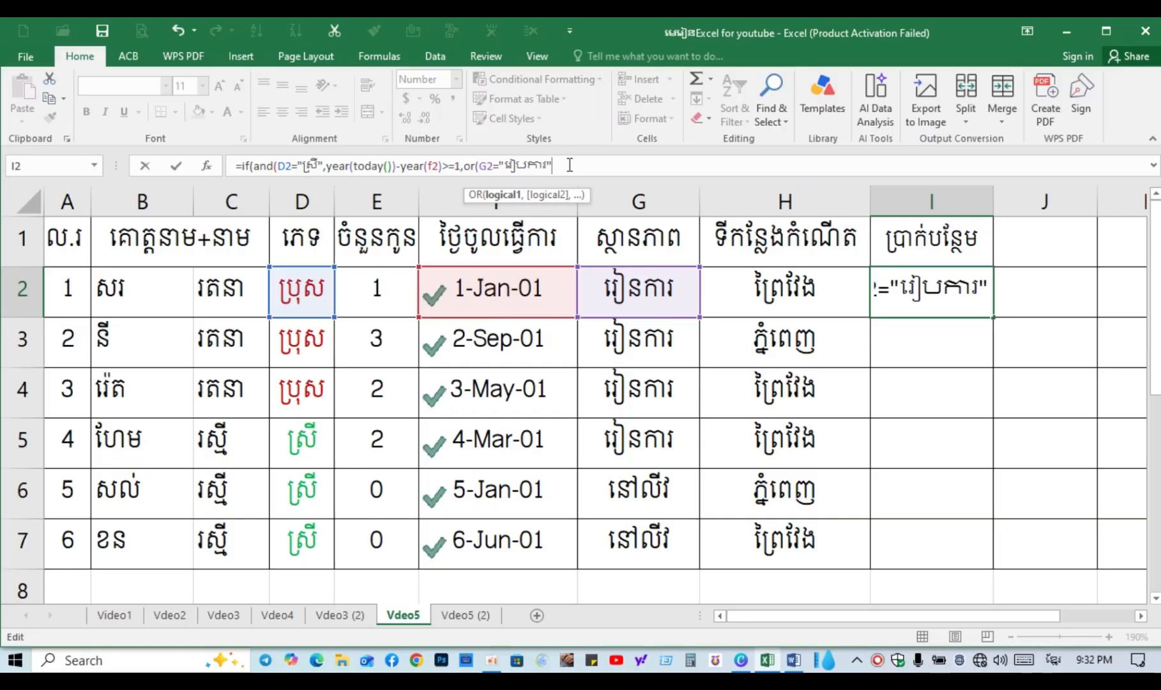
pyautogui.hotkey('alt', 'shift')
pyautogui.write('<')
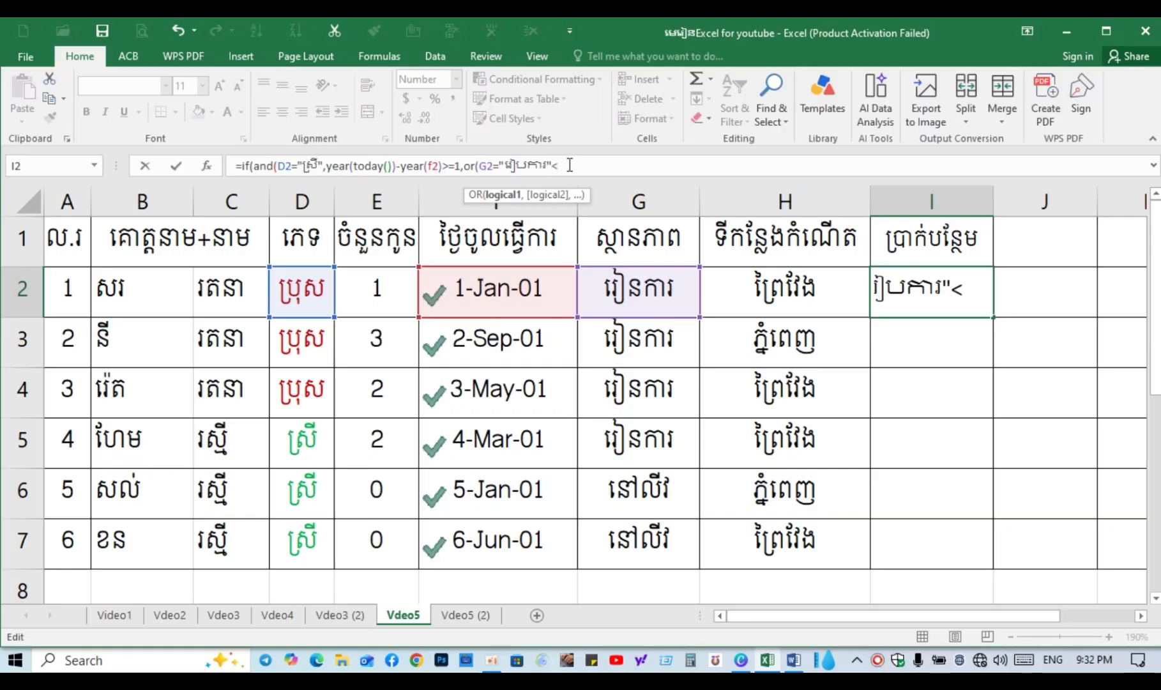
pyautogui.press('BackSpace')
pyautogui.write(',')
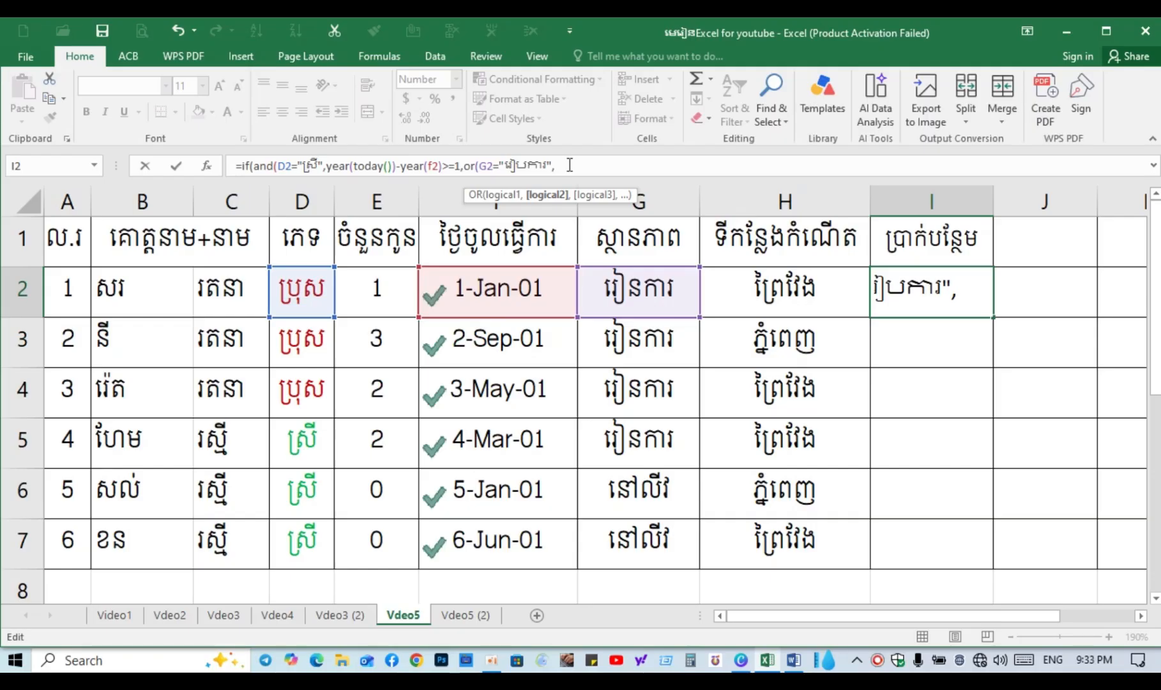
# Add E2>=1 as the second condition of the OR test.
pyautogui.click(379, 300)
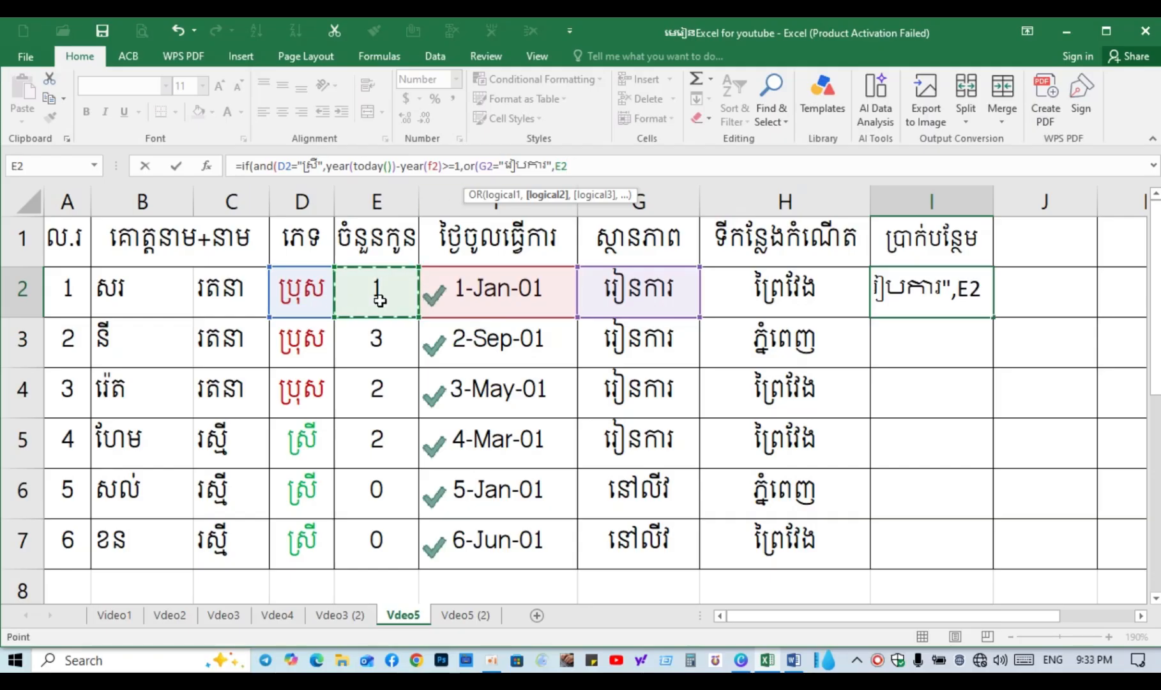
pyautogui.write('>')
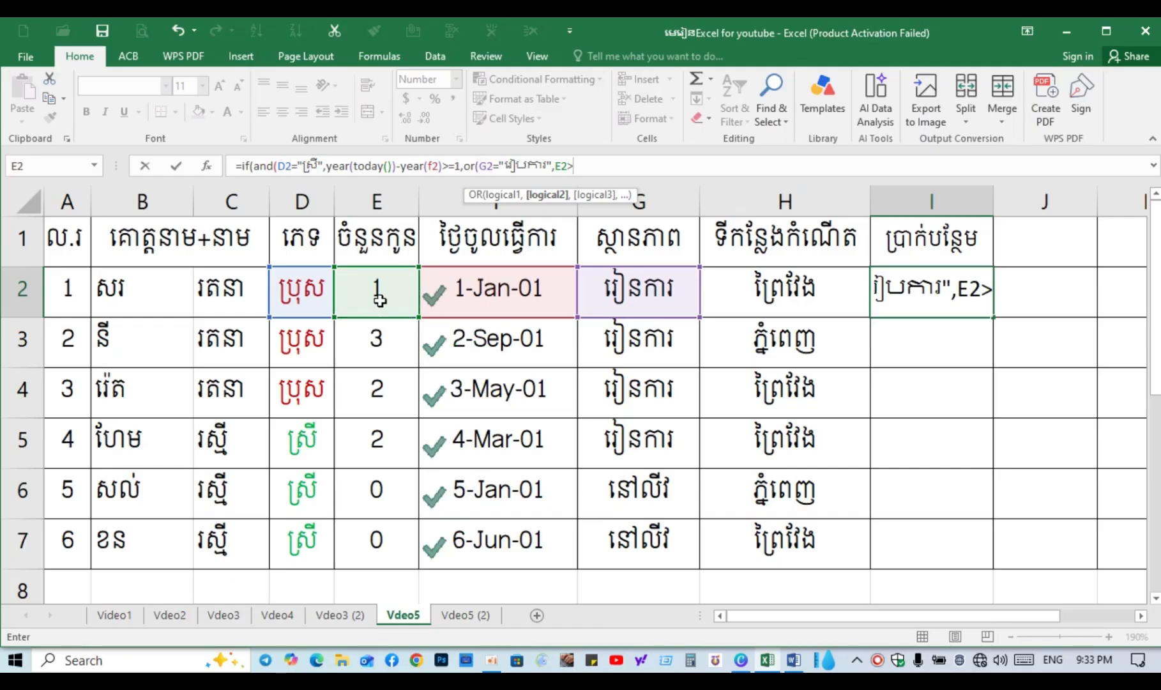
pyautogui.write('=1')
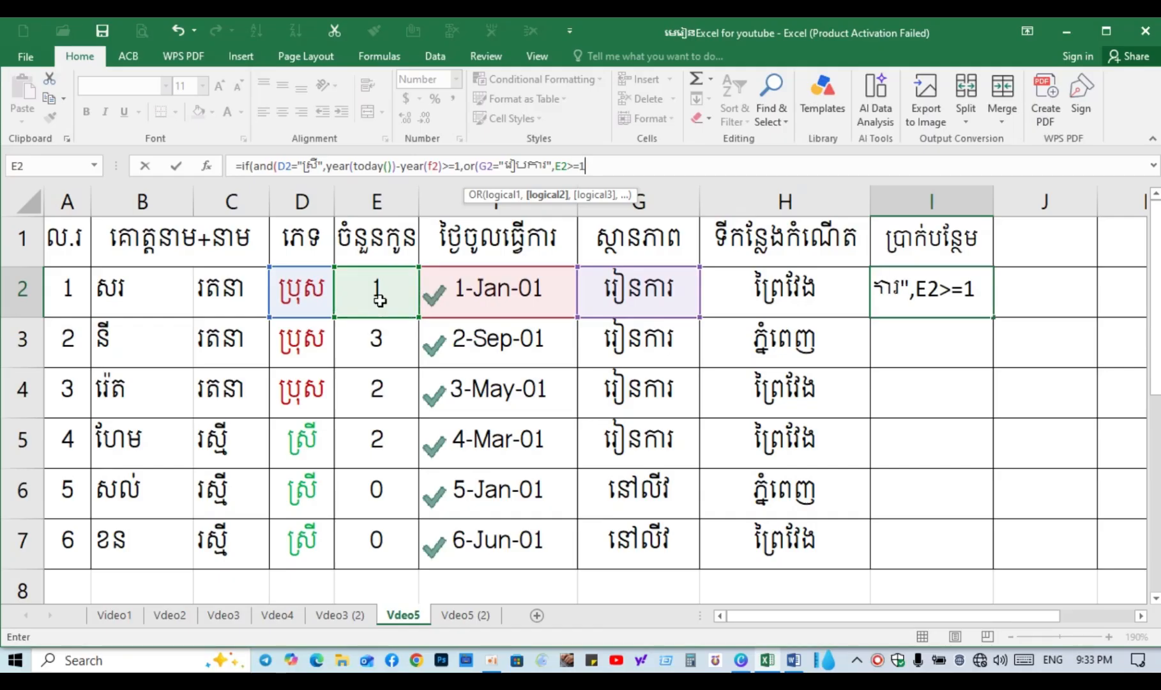
# Close the OR test and open a NOT test as the fourth AND condition: ),not(.
pyautogui.write(')')
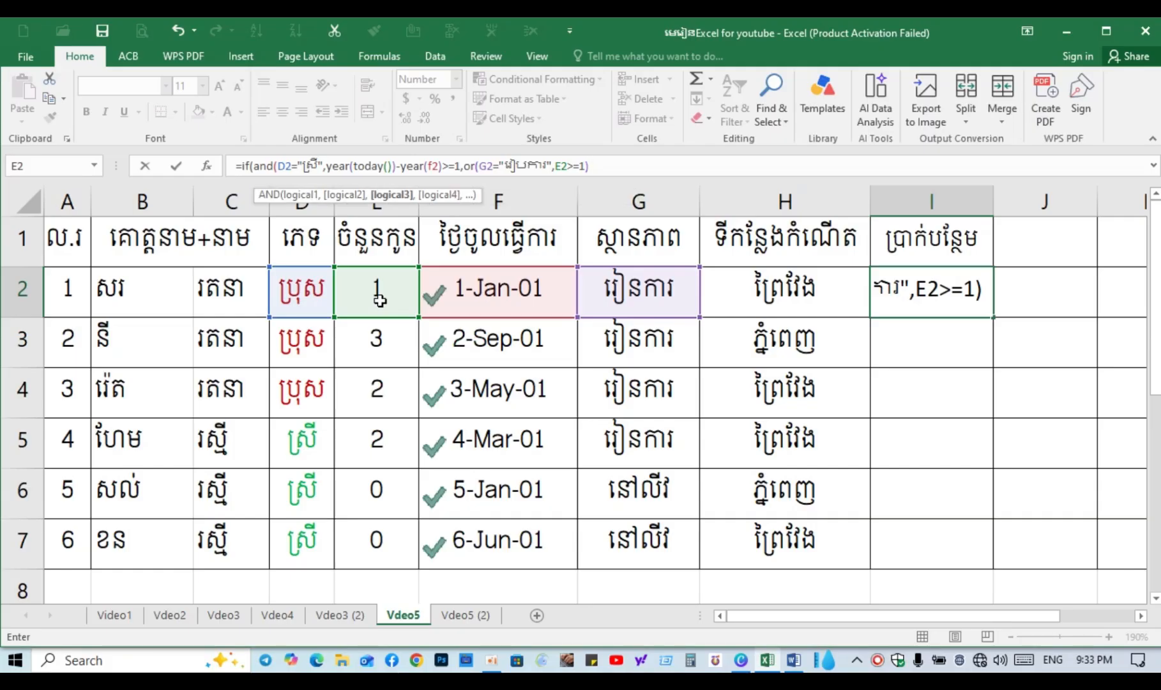
pyautogui.write(',')
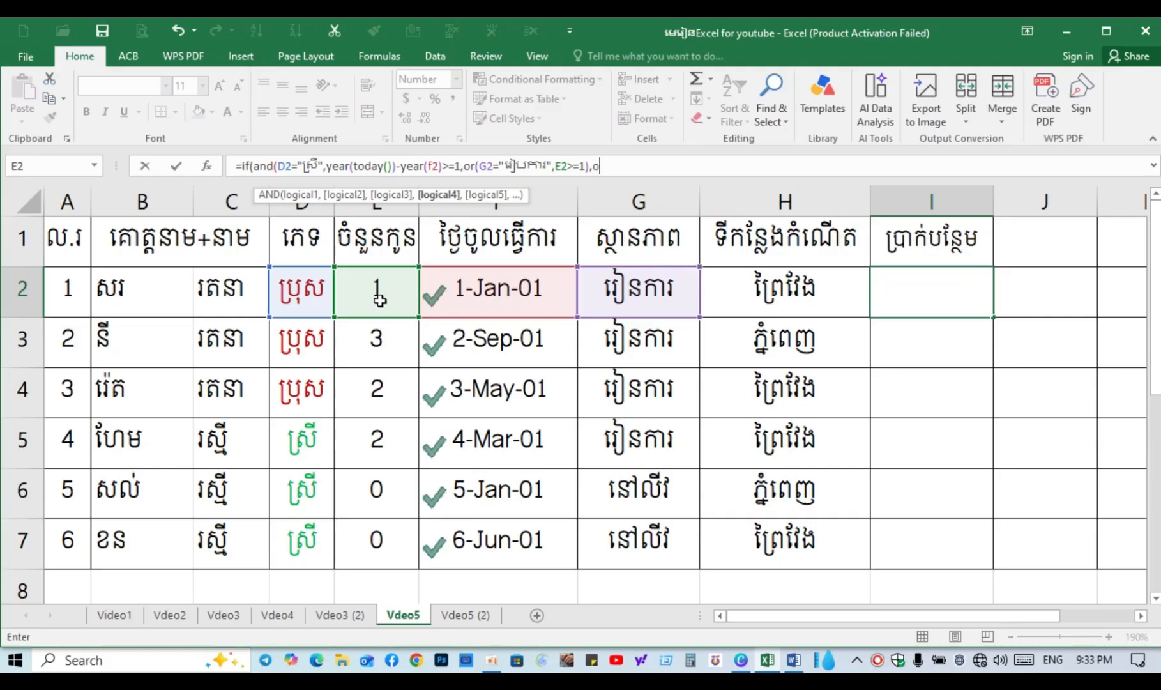
pyautogui.write('o')
pyautogui.press('BackSpace')
pyautogui.write('not')
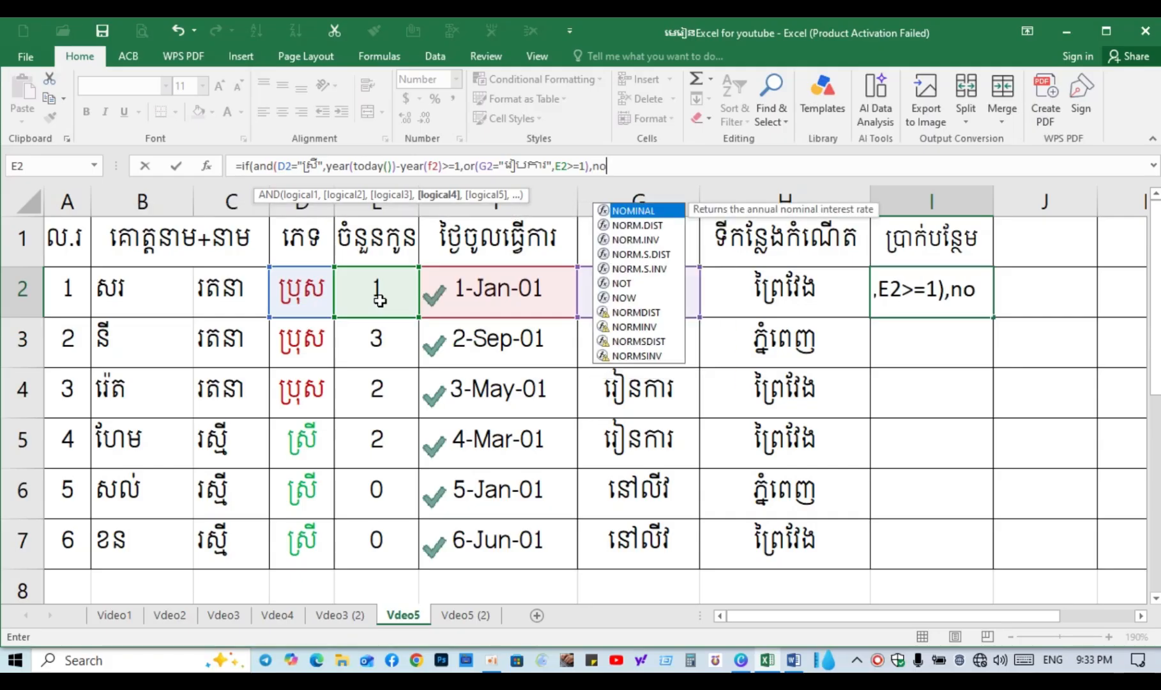
pyautogui.write('(')
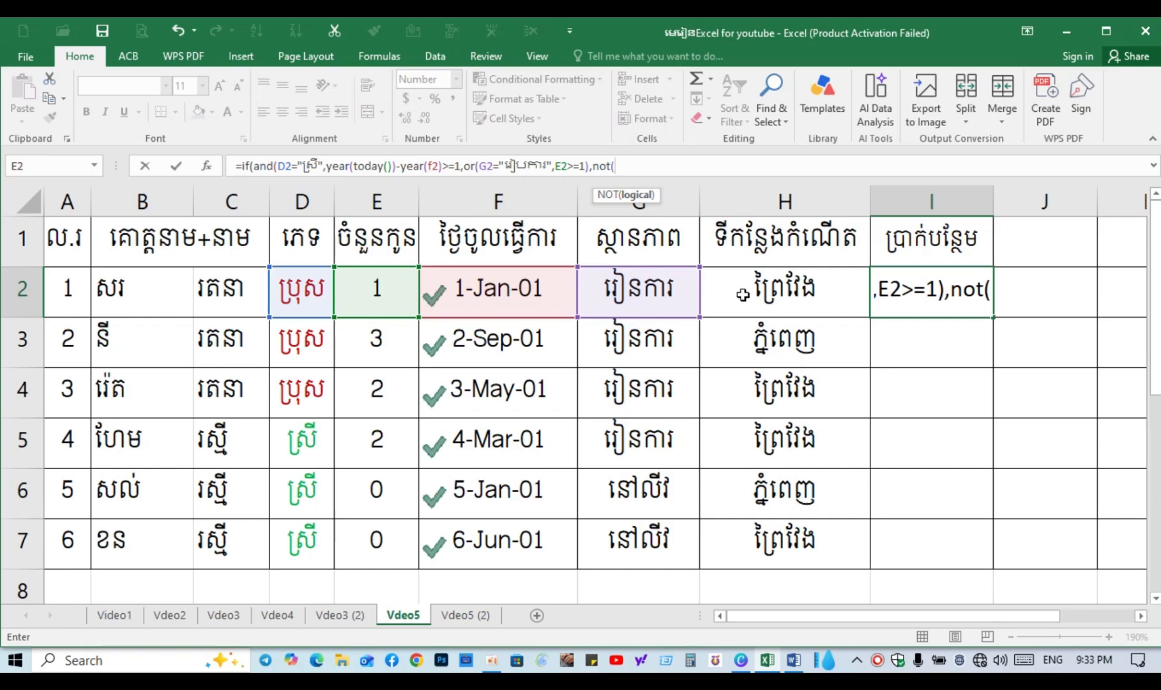
# Enter H2="" as the condition of the NOT test.
pyautogui.click(784, 284)
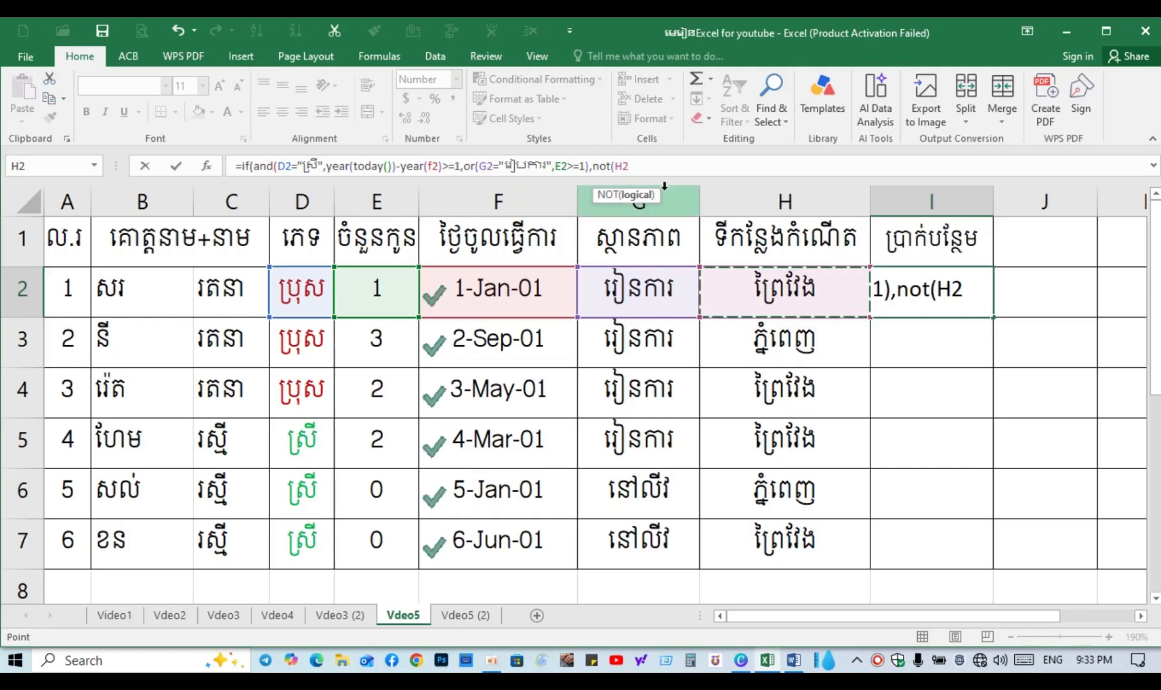
pyautogui.write('+')
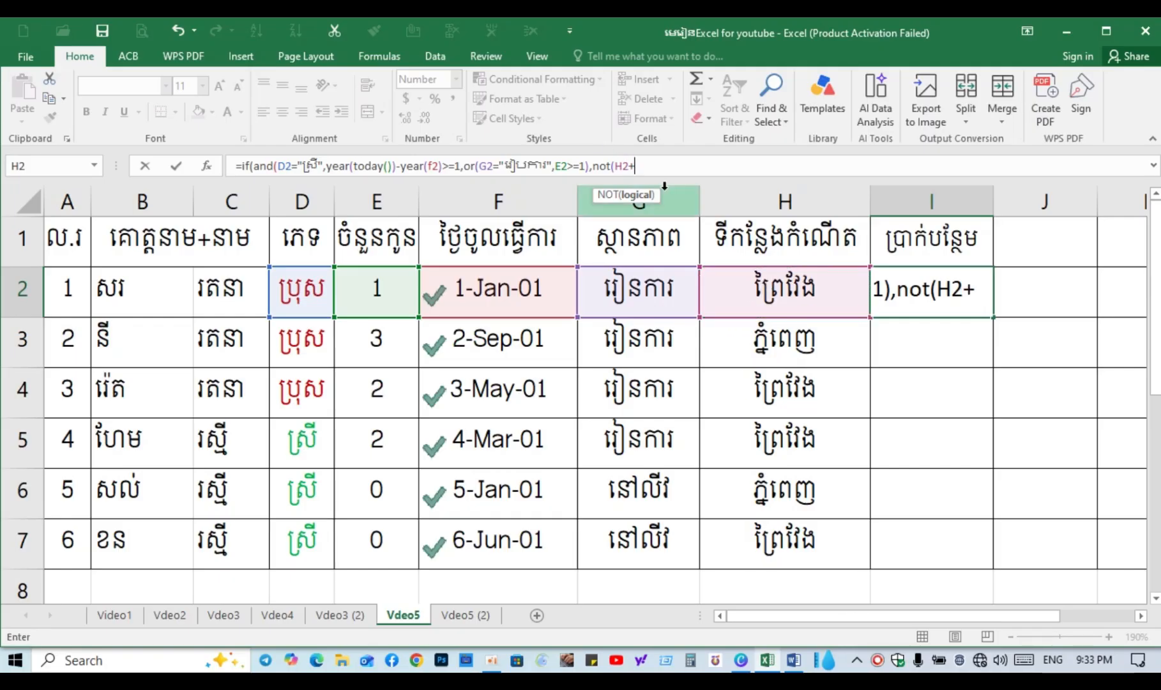
pyautogui.press('BackSpace')
pyautogui.write('=""')
pyautogui.click(641, 165)
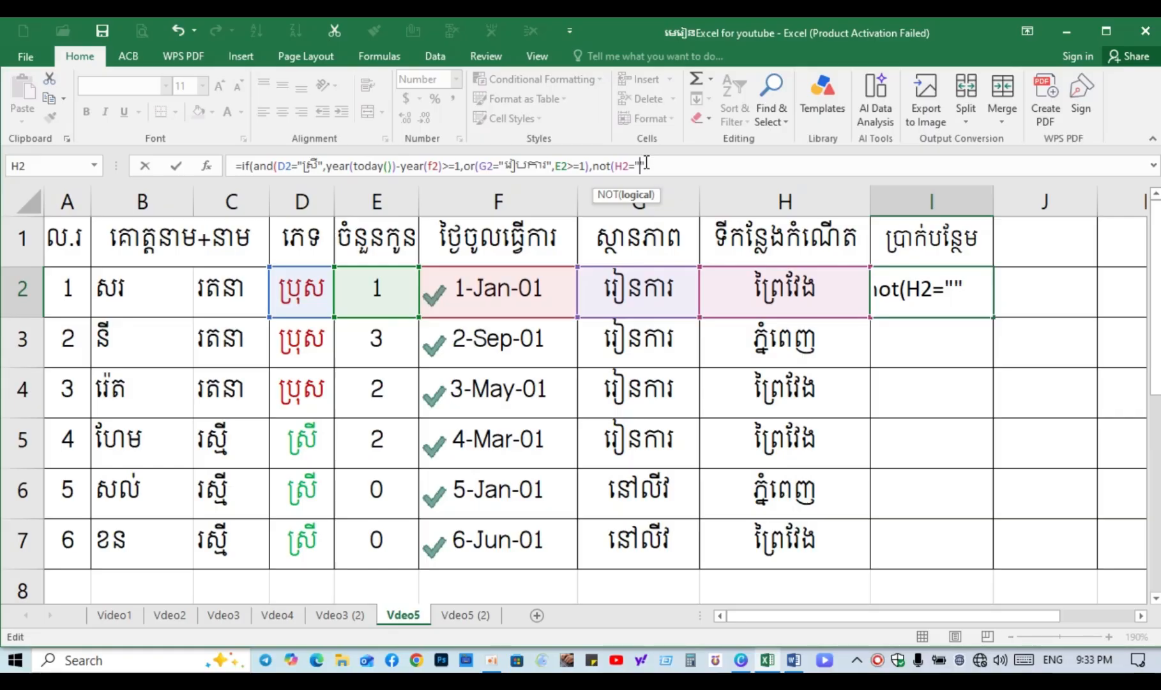
# Fill the empty quotes of the H2 condition with ភ្នំពេញ.
pyautogui.hotkey('alt', 'shift')
pyautogui.write('ភ')
pyautogui.write('្នះ')
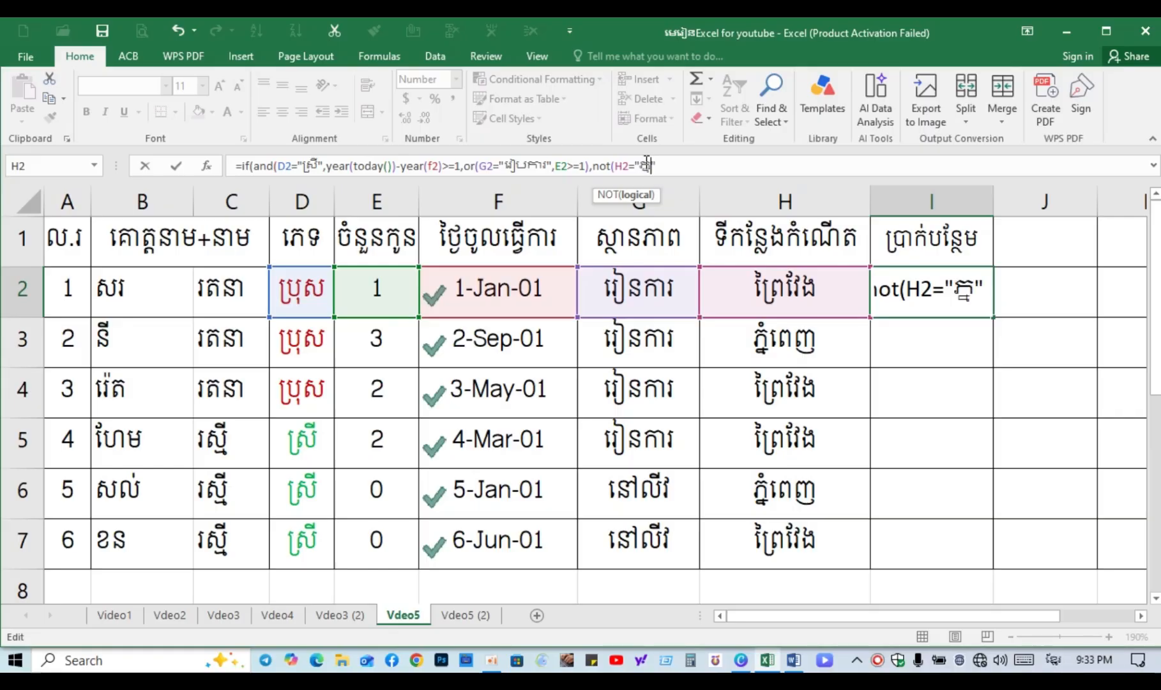
pyautogui.press('BackSpace')
pyautogui.press('BackSpace')
pyautogui.press('BackSpace')
pyautogui.press('BackSpace')
pyautogui.write('ភ្នំពេញ"')
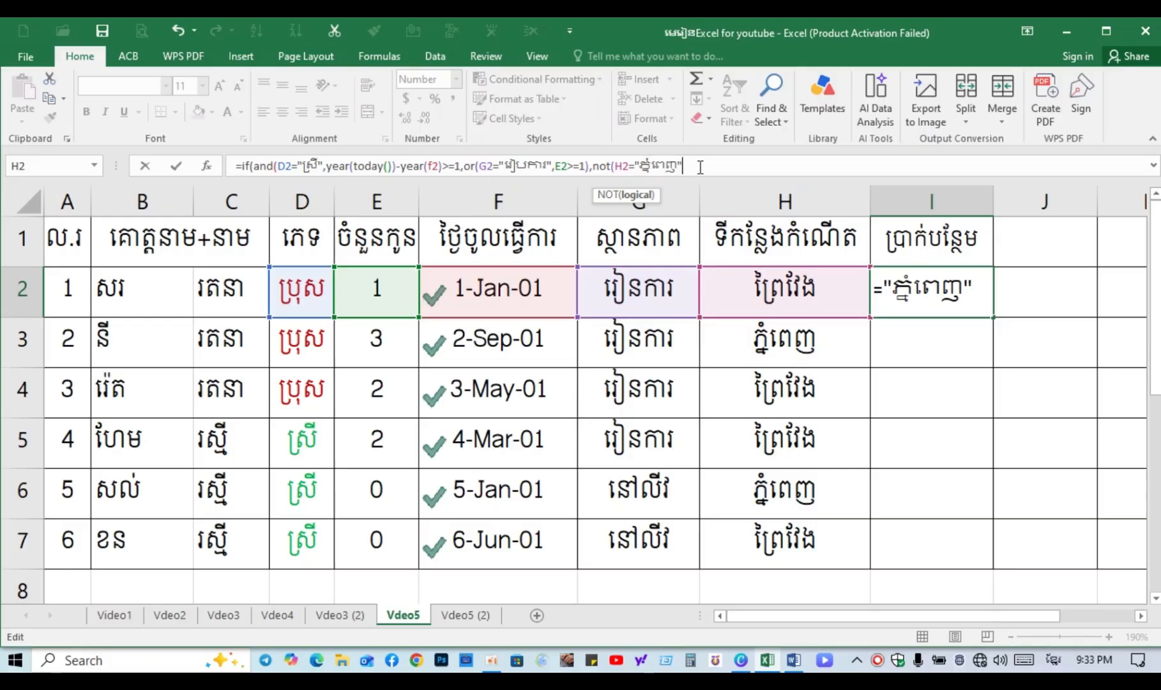
pyautogui.write('ុំ')
pyautogui.press('BackSpace')
pyautogui.press('BackSpace')
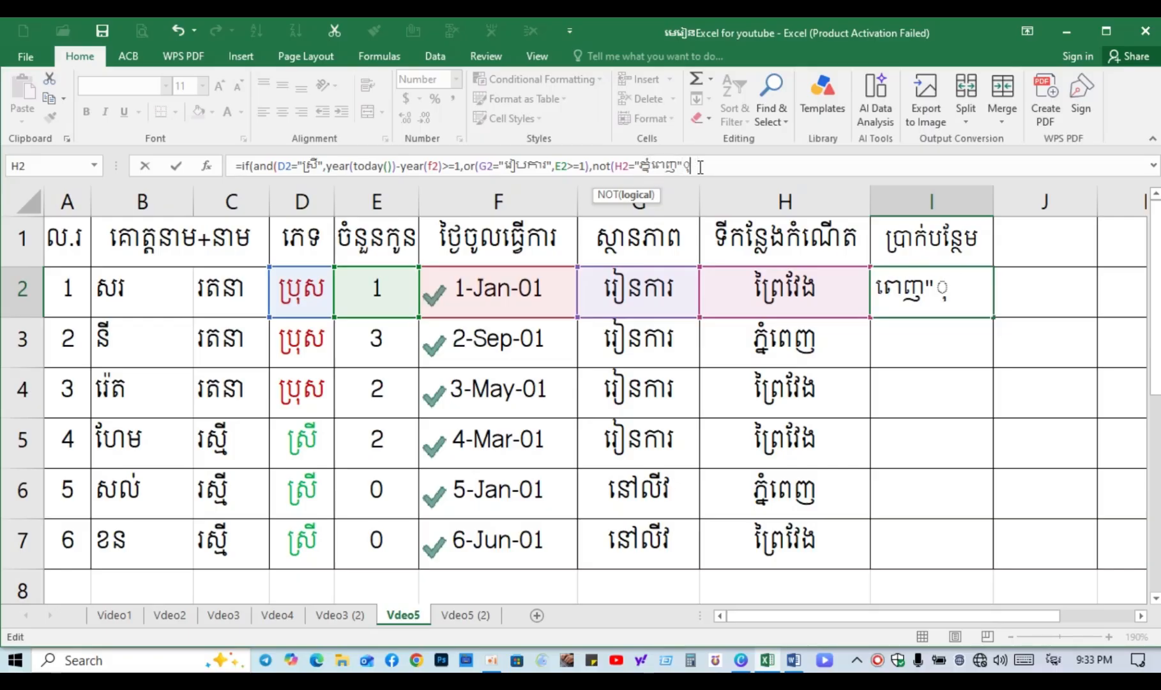
# Close both the NOT and the AND test, followed by a comma.
pyautogui.hotkey('alt', 'shift')
pyautogui.write(',')
pyautogui.press('BackSpace')
pyautogui.write('))')
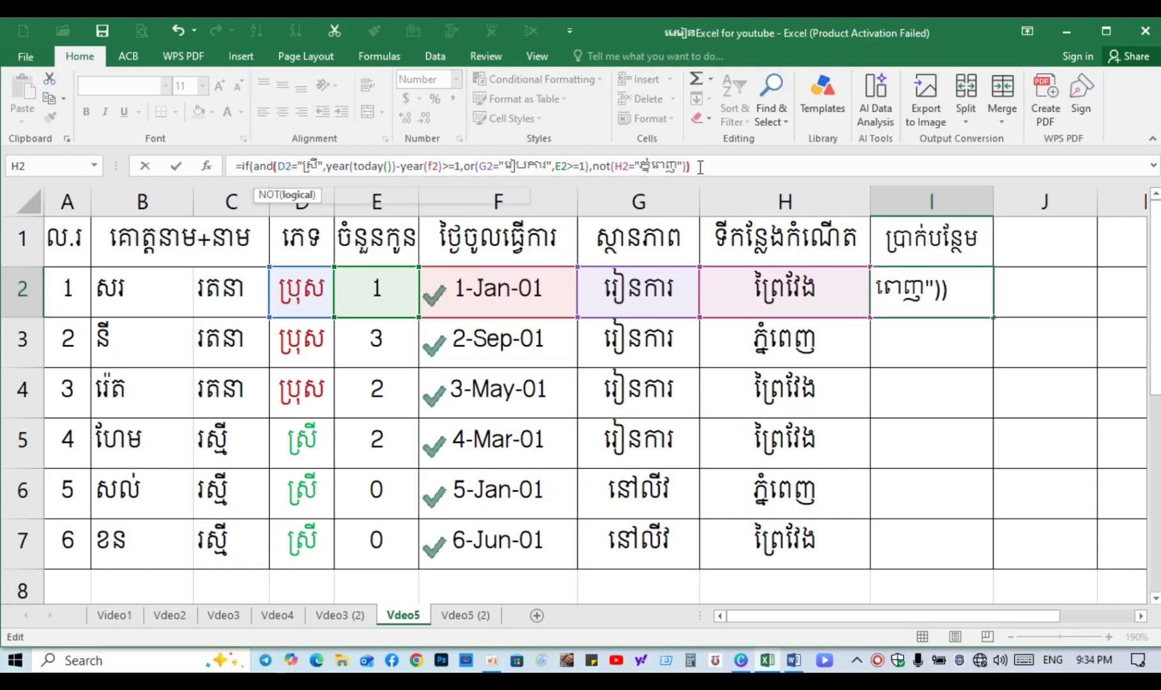
pyautogui.write(',')
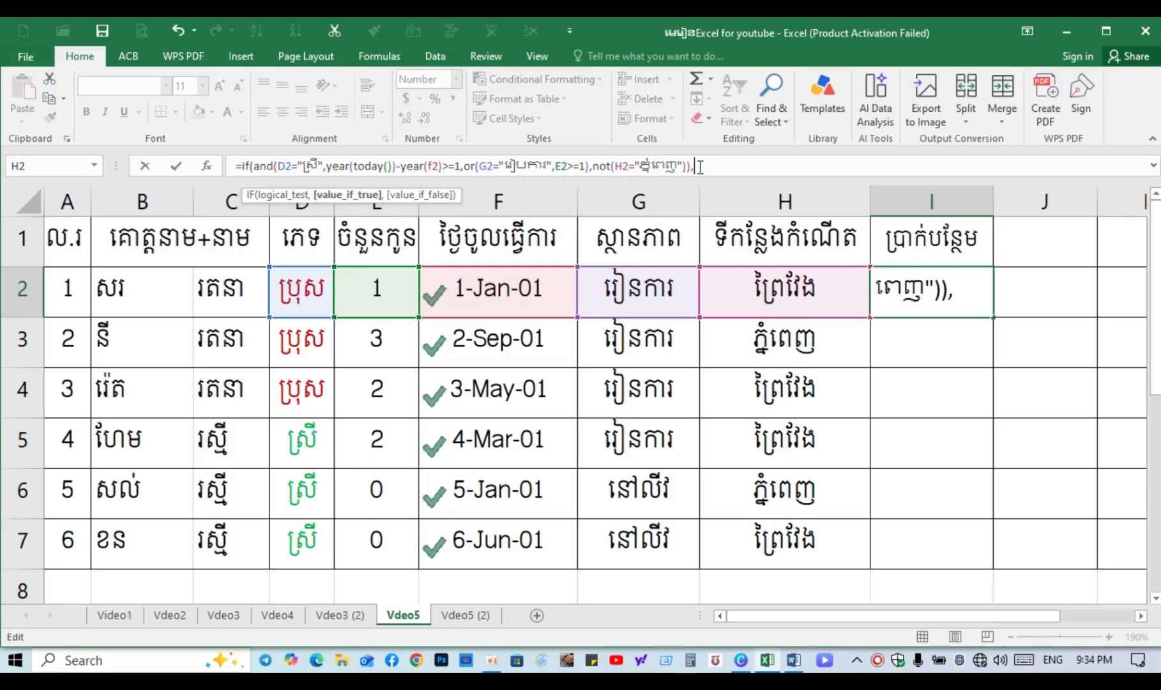
# Set the IF's value if true to 20 and open a nested IF with an AND test: 20,if(and(.
pyautogui.write('20,i')
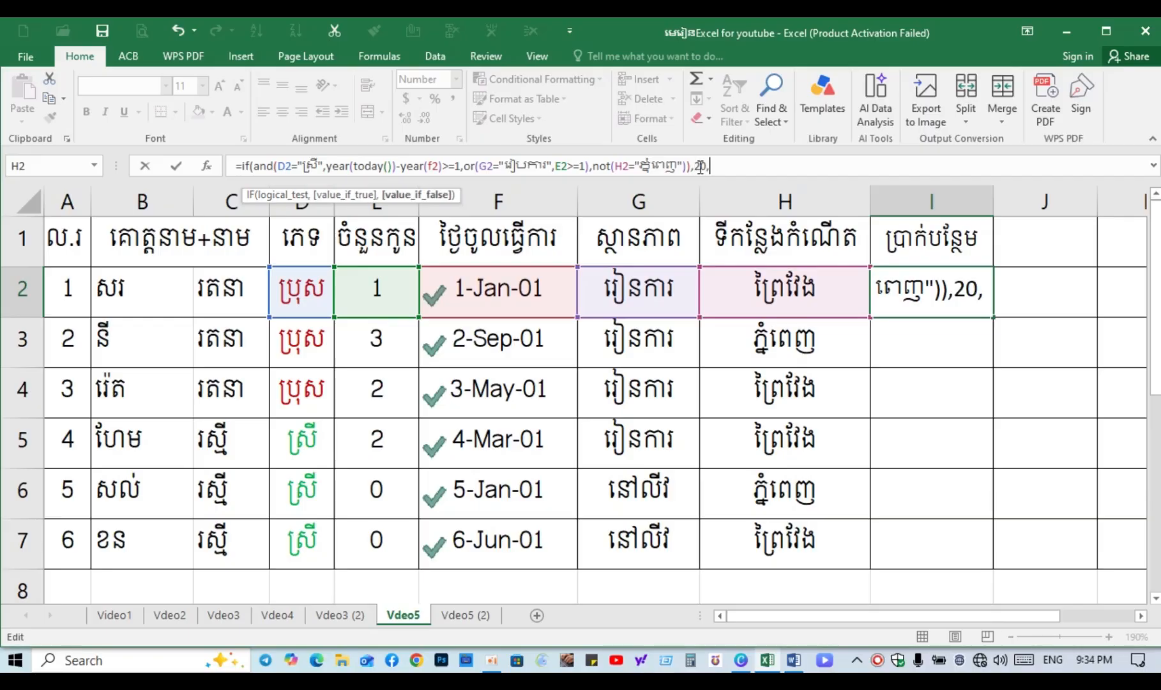
pyautogui.write('f(')
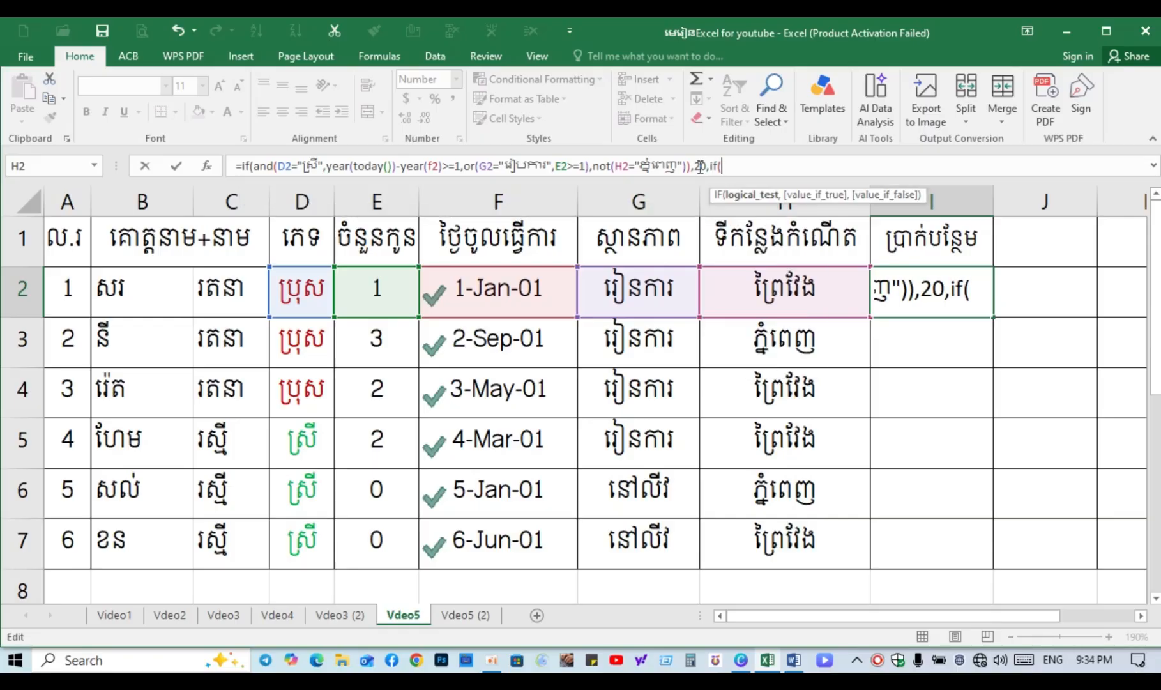
pyautogui.write('and')
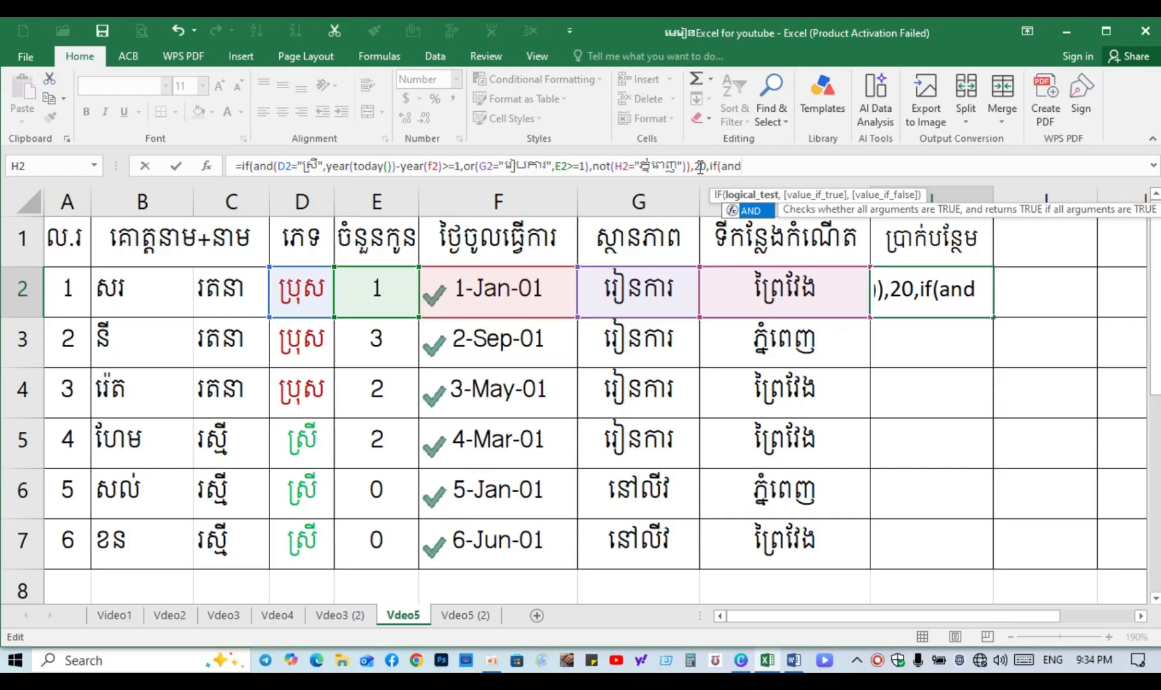
pyautogui.write('(')
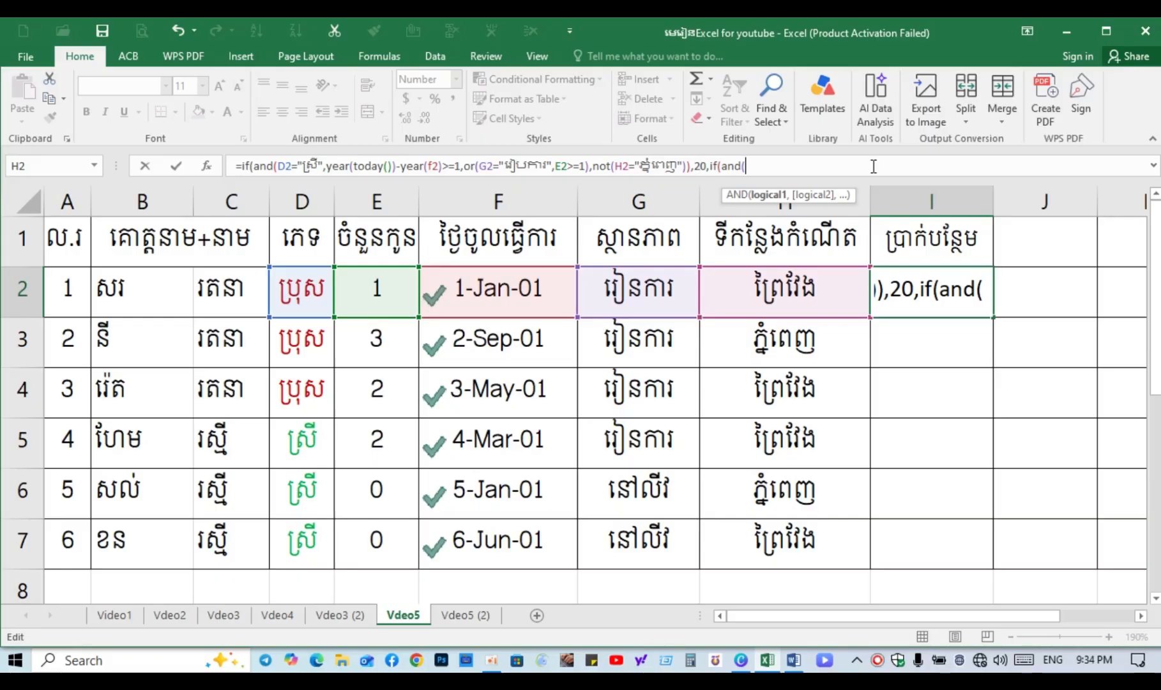
# Enter d2="ប្រុស as the first condition of the nested AND test, without the closing quote.
pyautogui.write('d2')
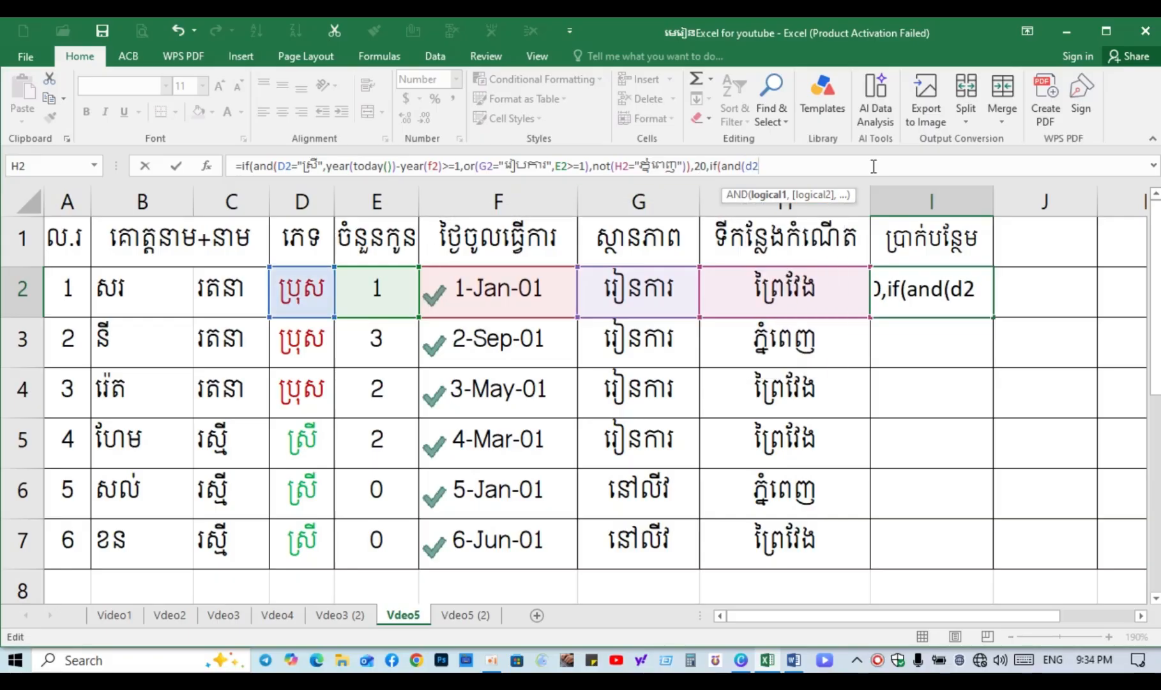
pyautogui.write('=""')
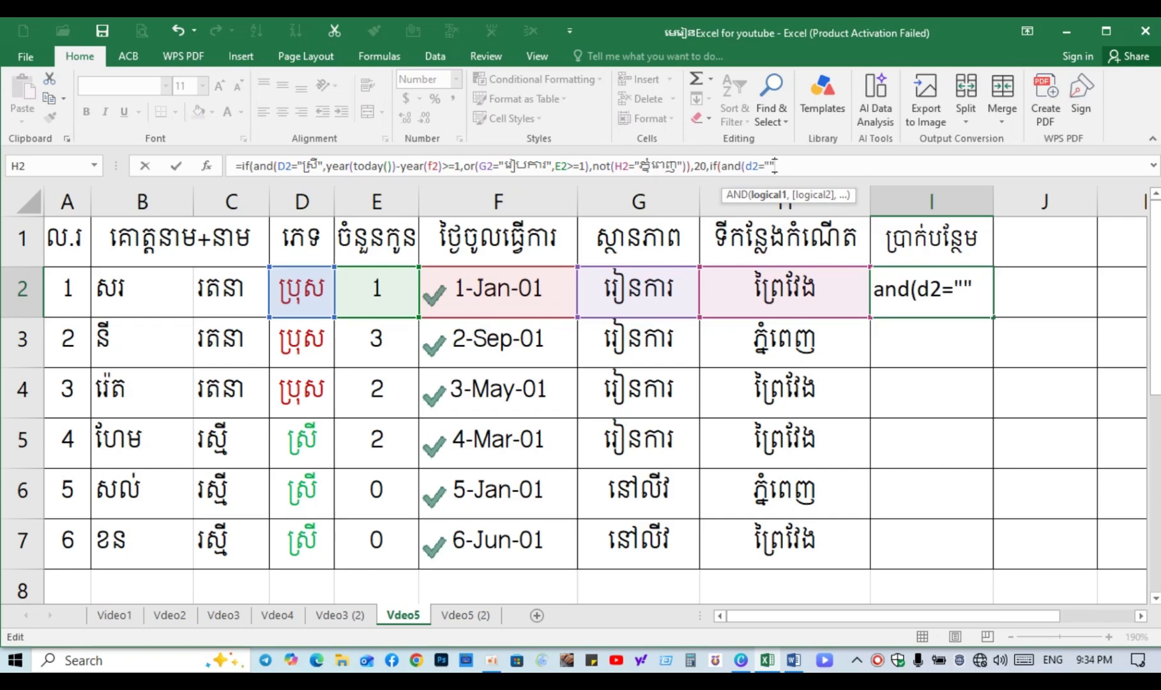
pyautogui.hotkey('alt', 'shift')
pyautogui.write('ប្រ')
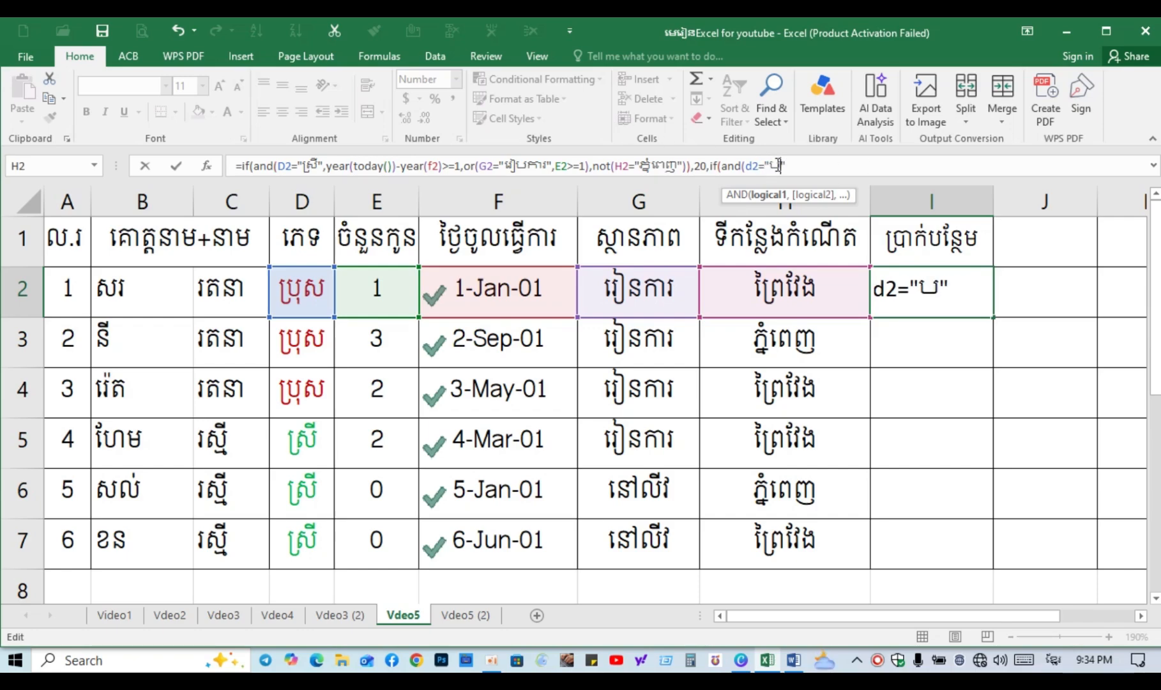
pyautogui.write('ុស')
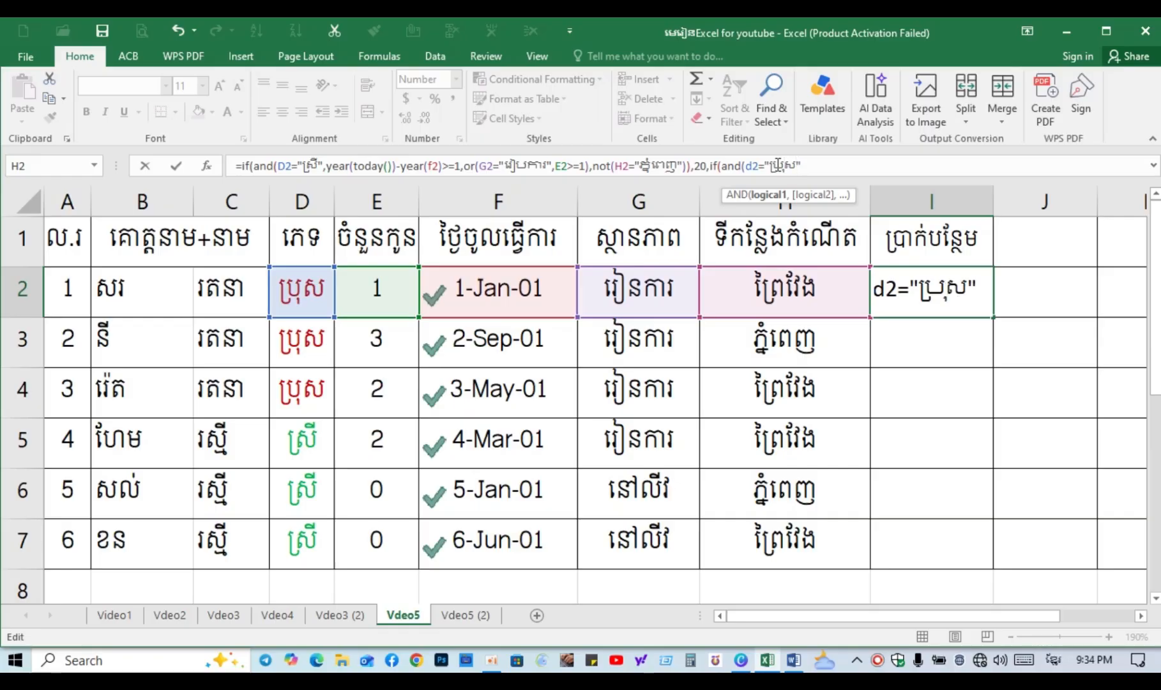
pyautogui.press('Right')
pyautogui.press('BackSpace')
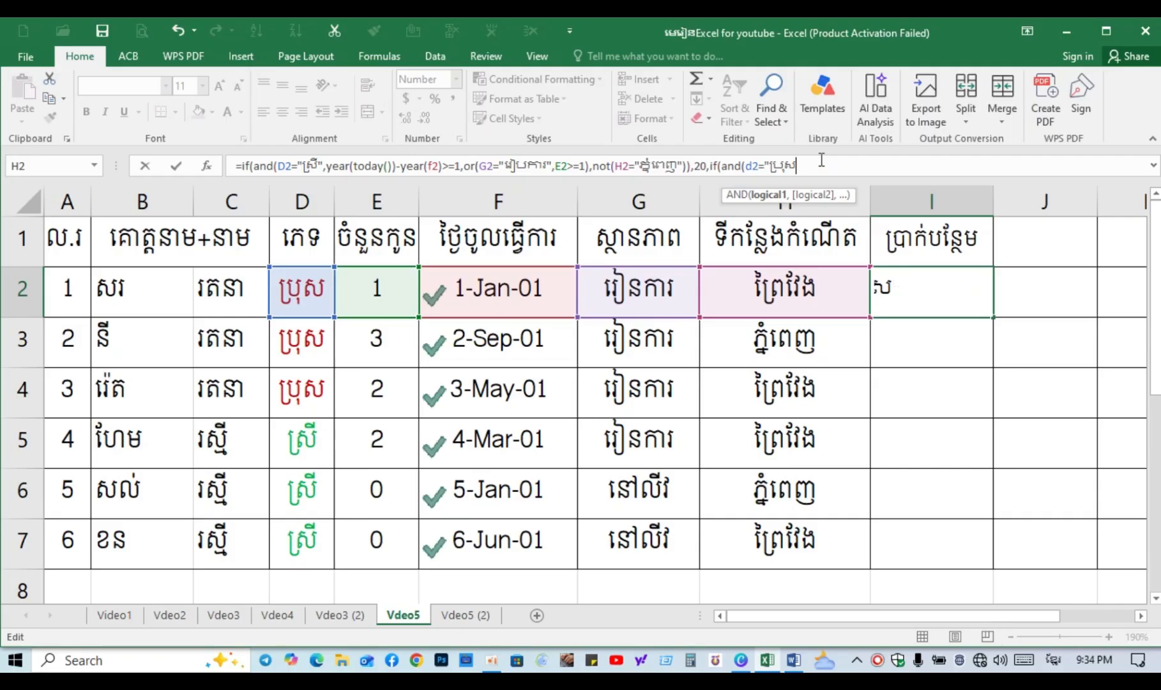
# Add a comma and the years-of-service condition year(today())-year(f2)>=1 to the nested AND test.
pyautogui.hotkey('alt', 'shift')
pyautogui.write(',year')
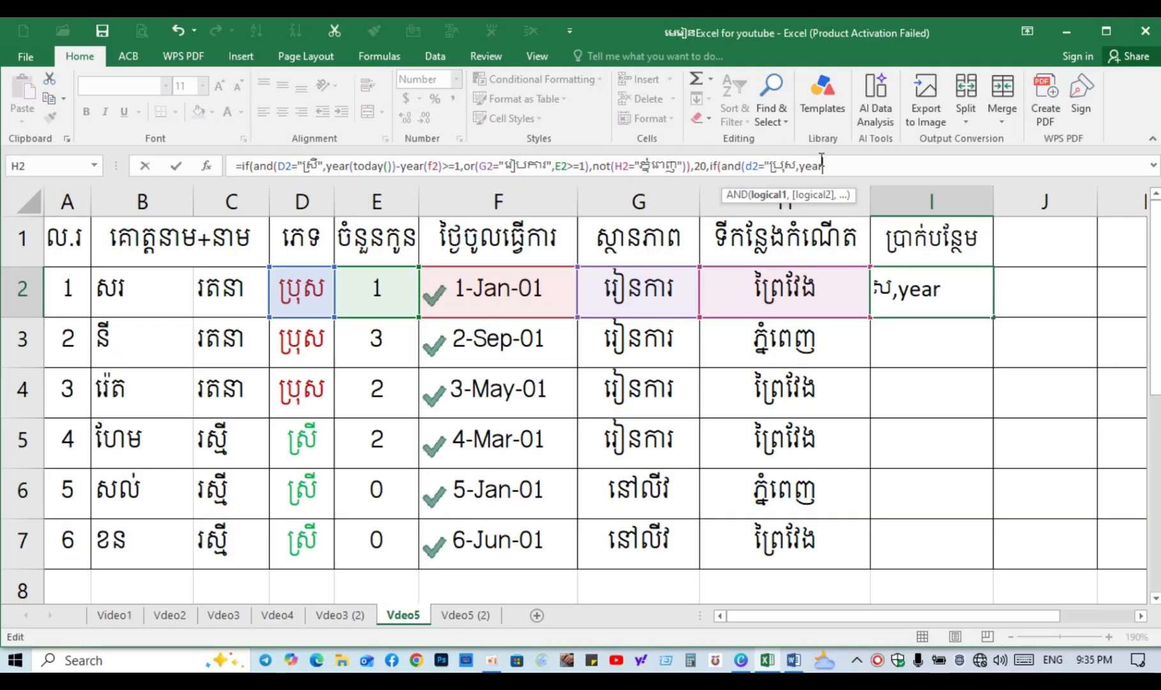
pyautogui.write('(today(')
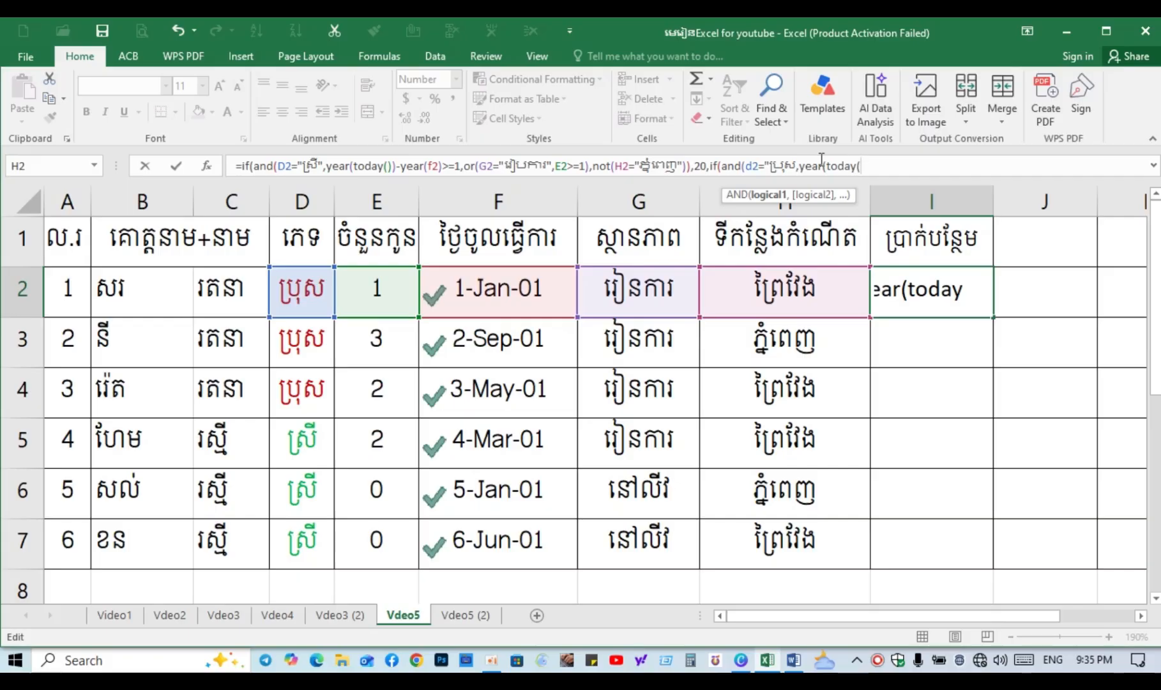
pyautogui.write('))-')
pyautogui.write('year')
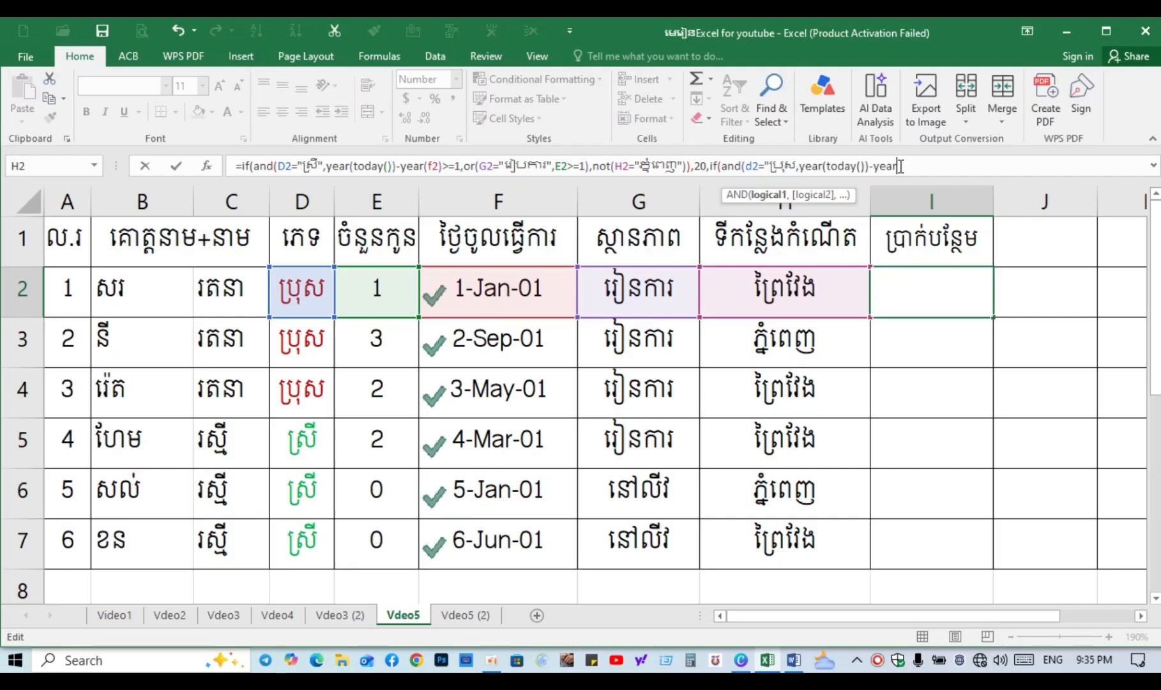
pyautogui.write('(')
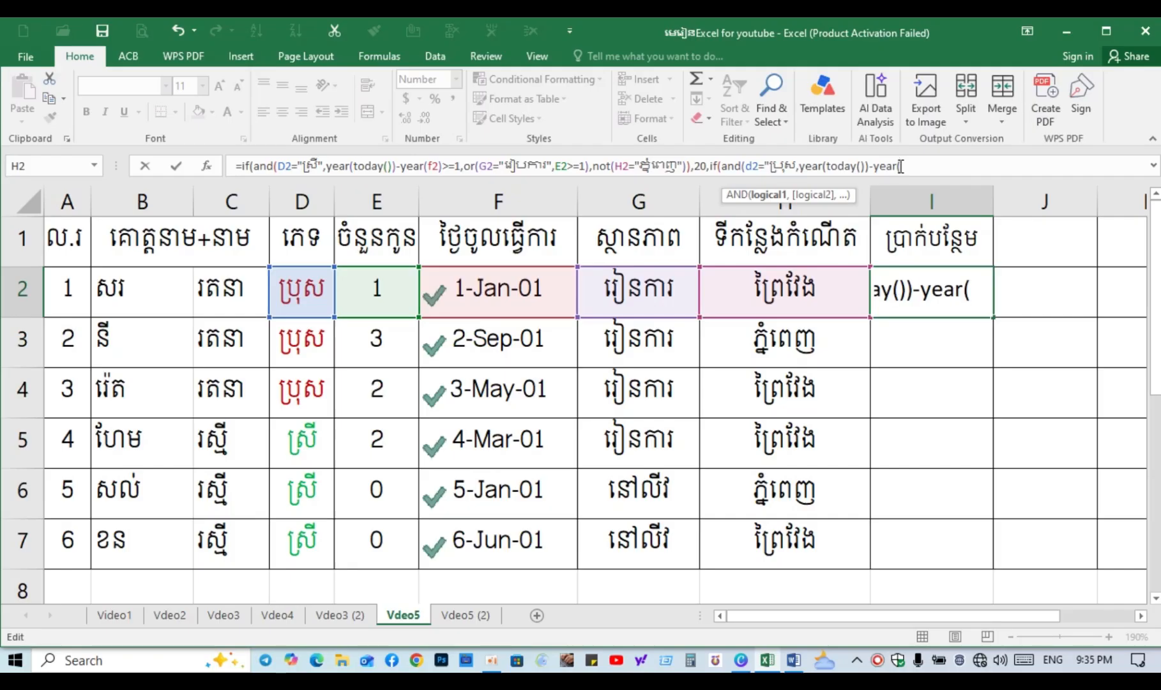
pyautogui.write('f2)')
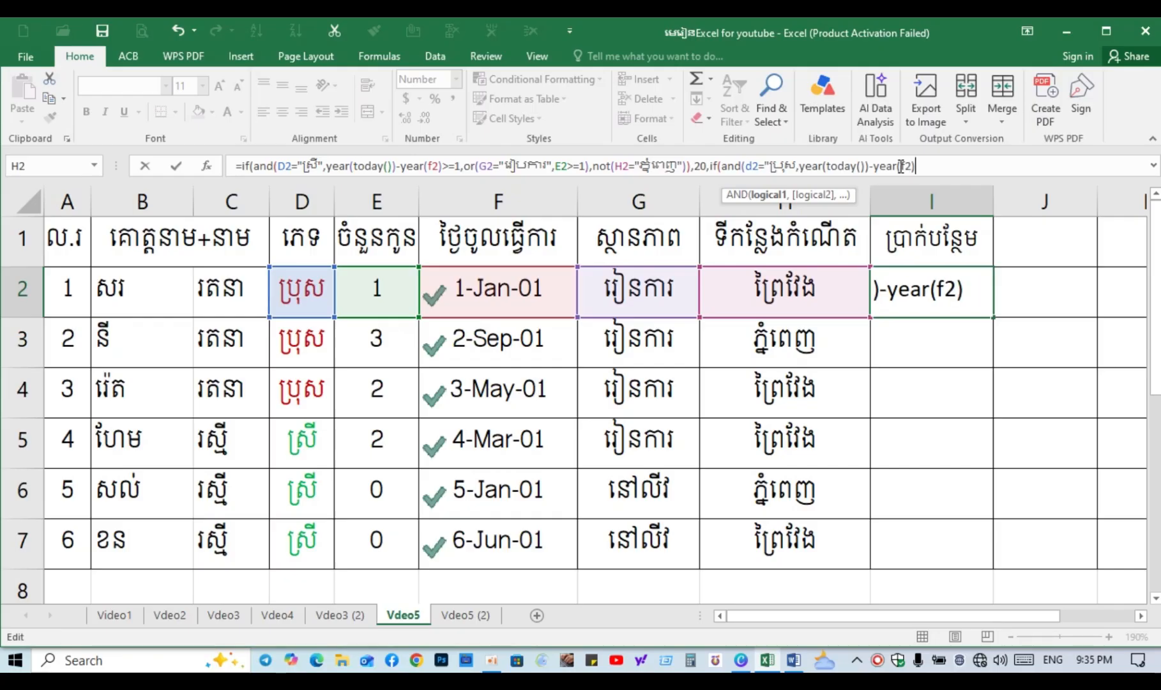
pyautogui.write('>=1')
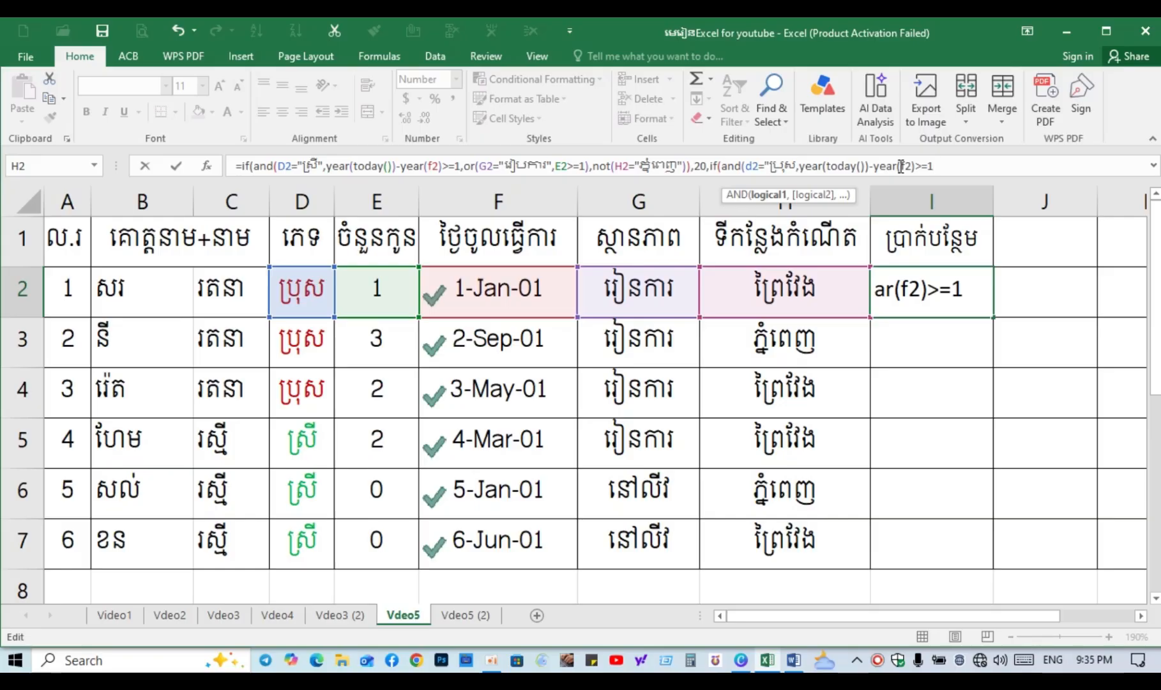
# Open an OR test starting with g2 after the years-of-service condition, and add the missing closing quote after ប្រុស.
pyautogui.write(',or(')
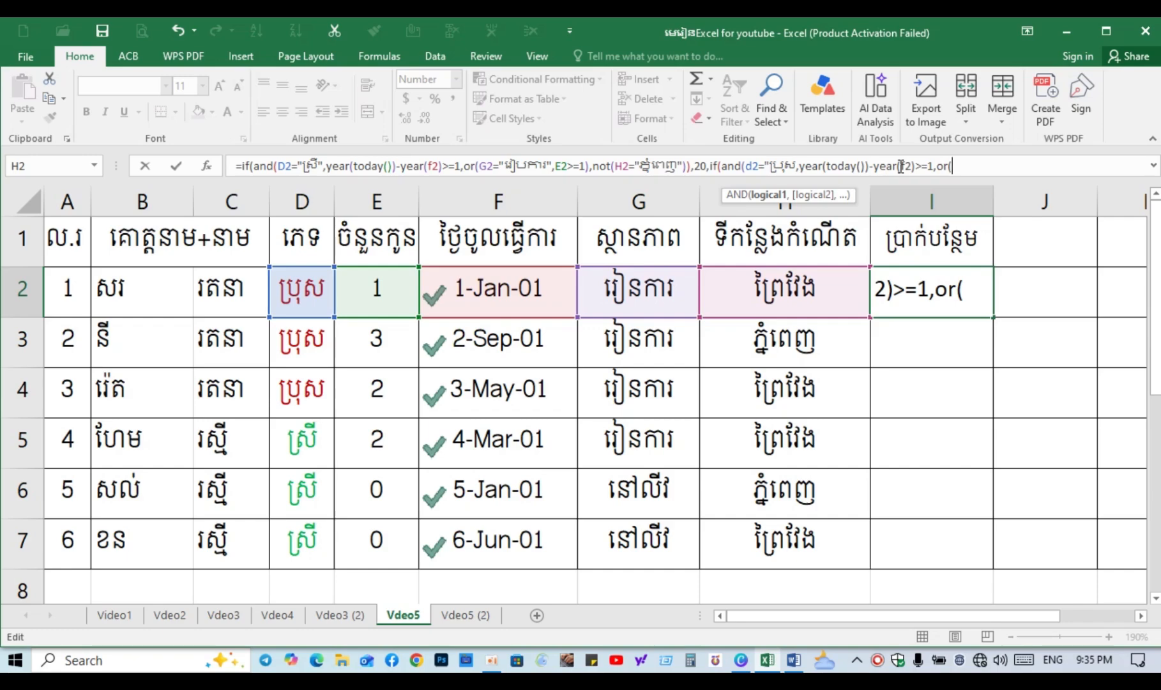
pyautogui.write('g2')
pyautogui.write('""')
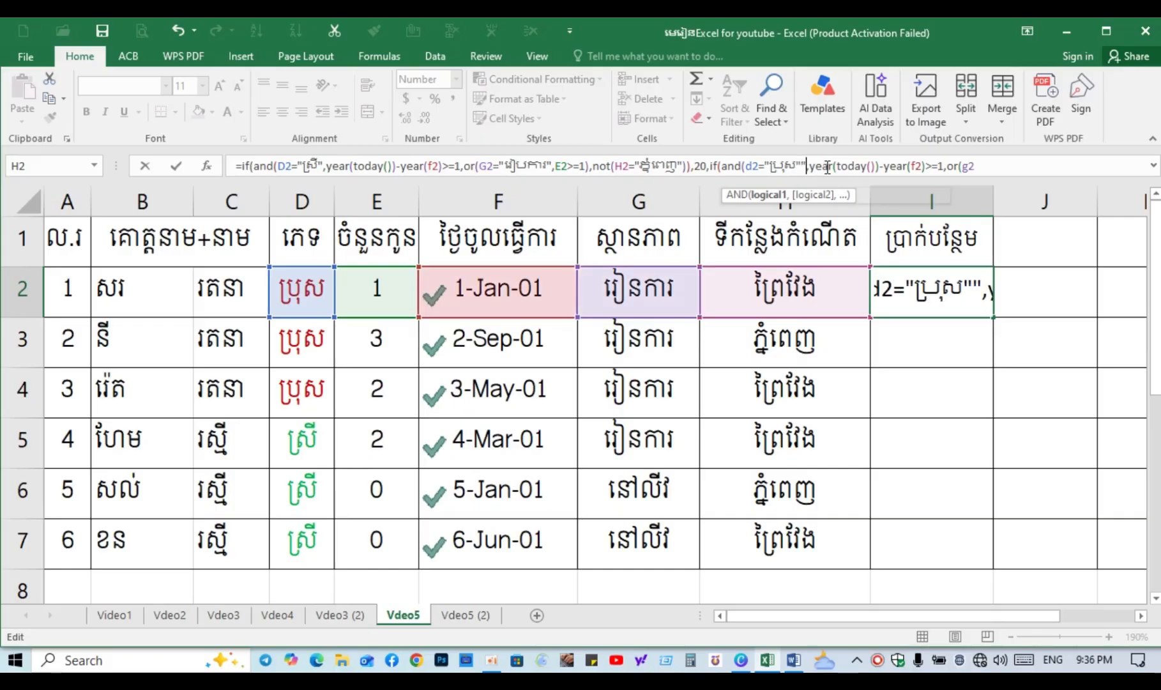
pyautogui.press('BackSpace')
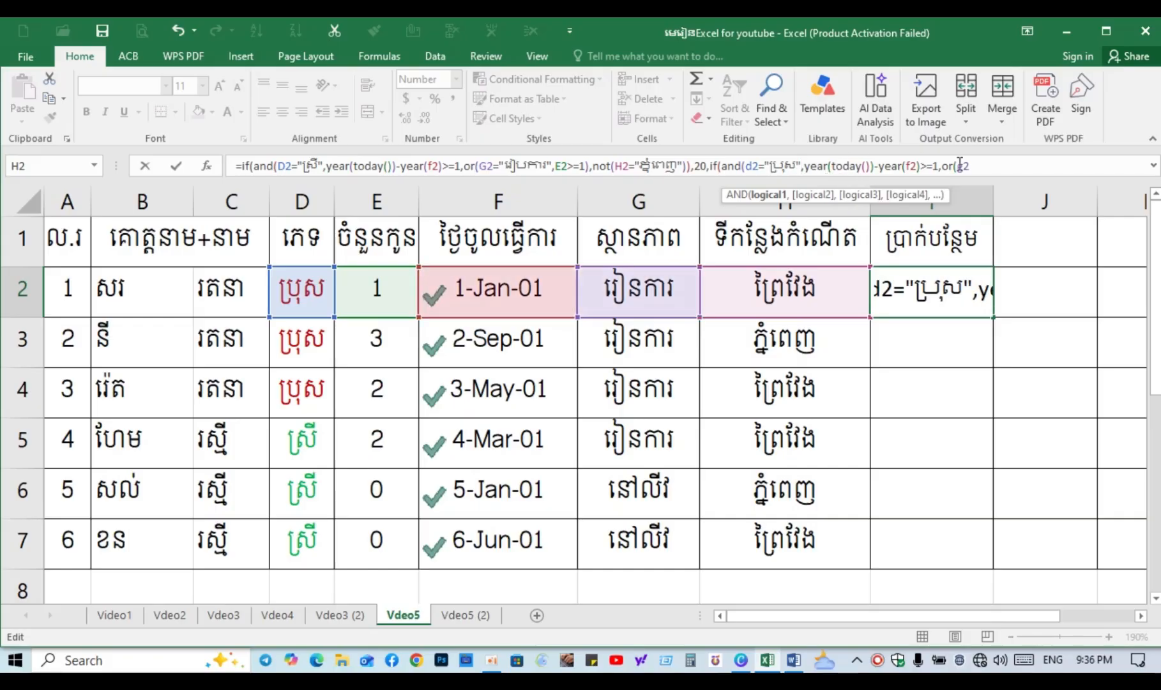
# Complete the first condition of the second OR test so that g2 equals "រៀបការ".
pyautogui.click(981, 165)
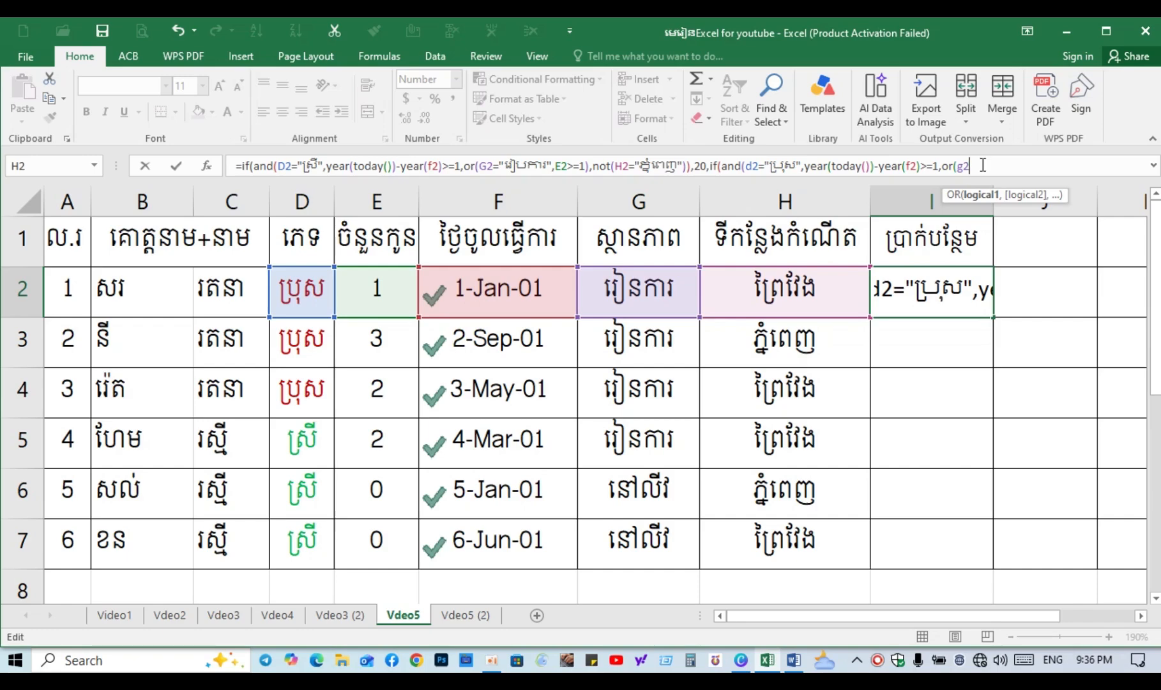
pyautogui.write('=')
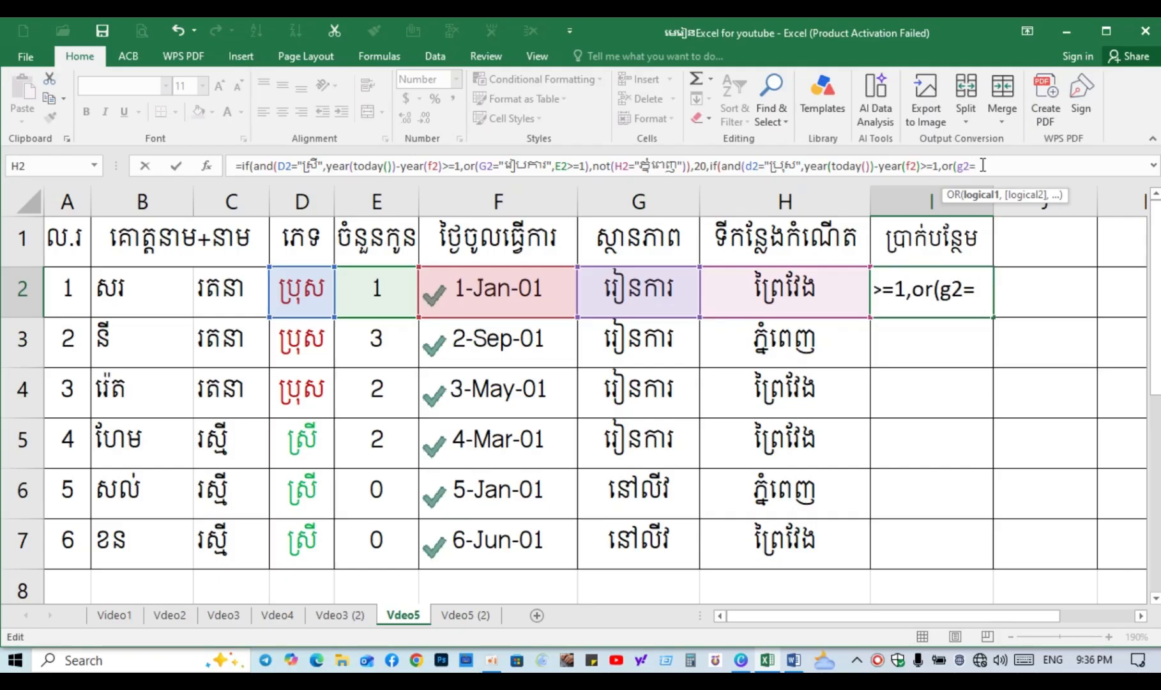
pyautogui.write('""')
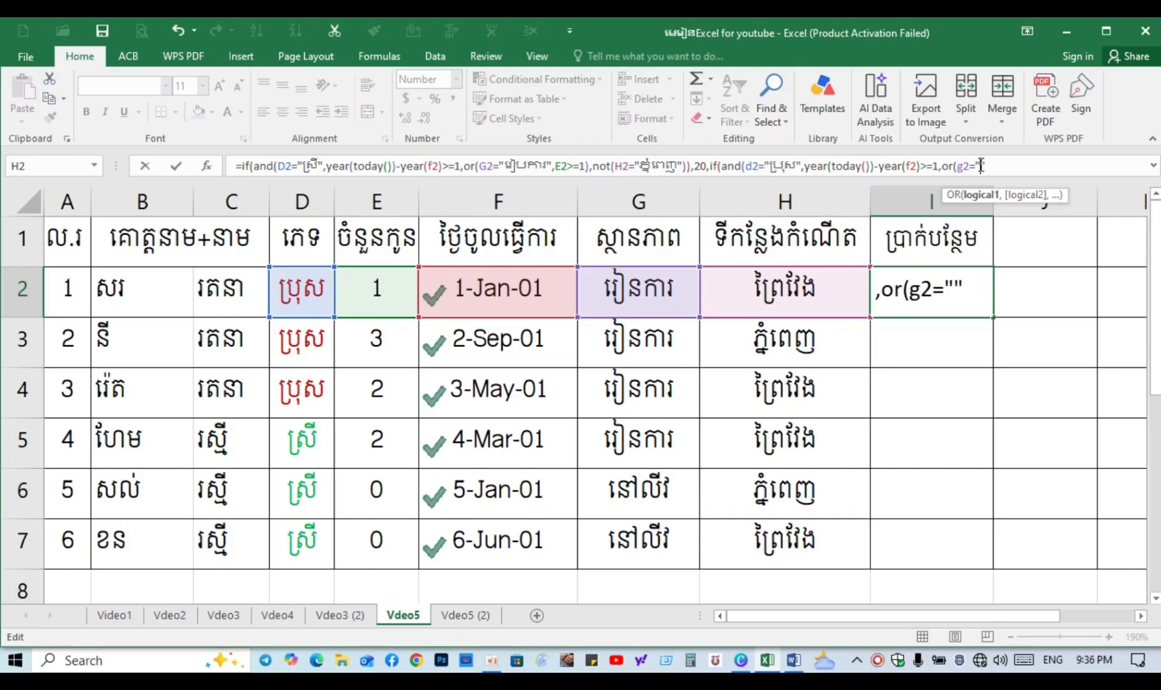
pyautogui.hotkey('alt', 'shift')
pyautogui.write('រៀបការ')
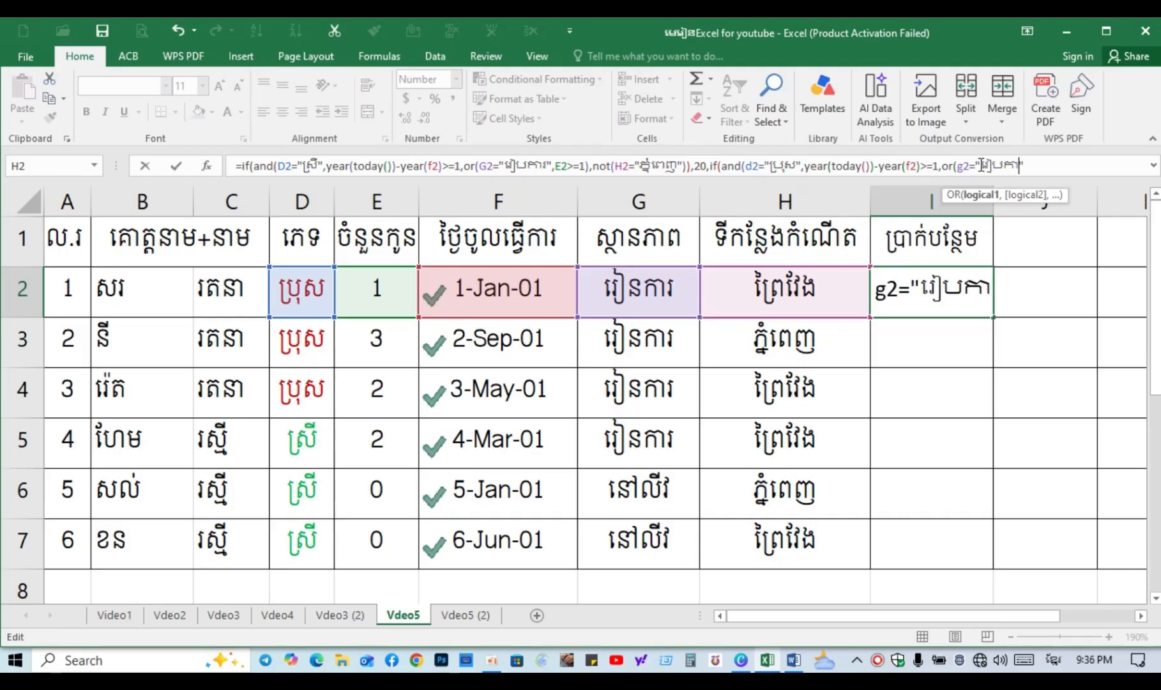
pyautogui.click(1037, 164)
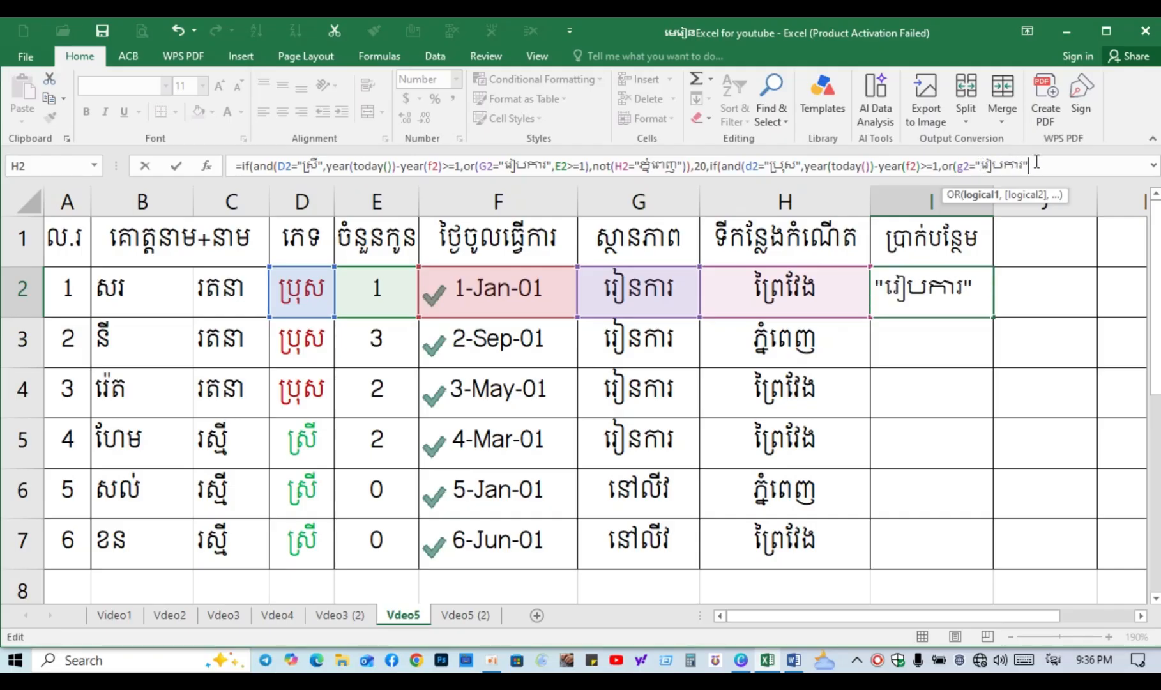
# Add e2>=1 as the second condition of the nested OR test, close it, and add a comma.
pyautogui.hotkey('alt', 'shift')
pyautogui.write('<')
pyautogui.press('BackSpace')
pyautogui.write(',')
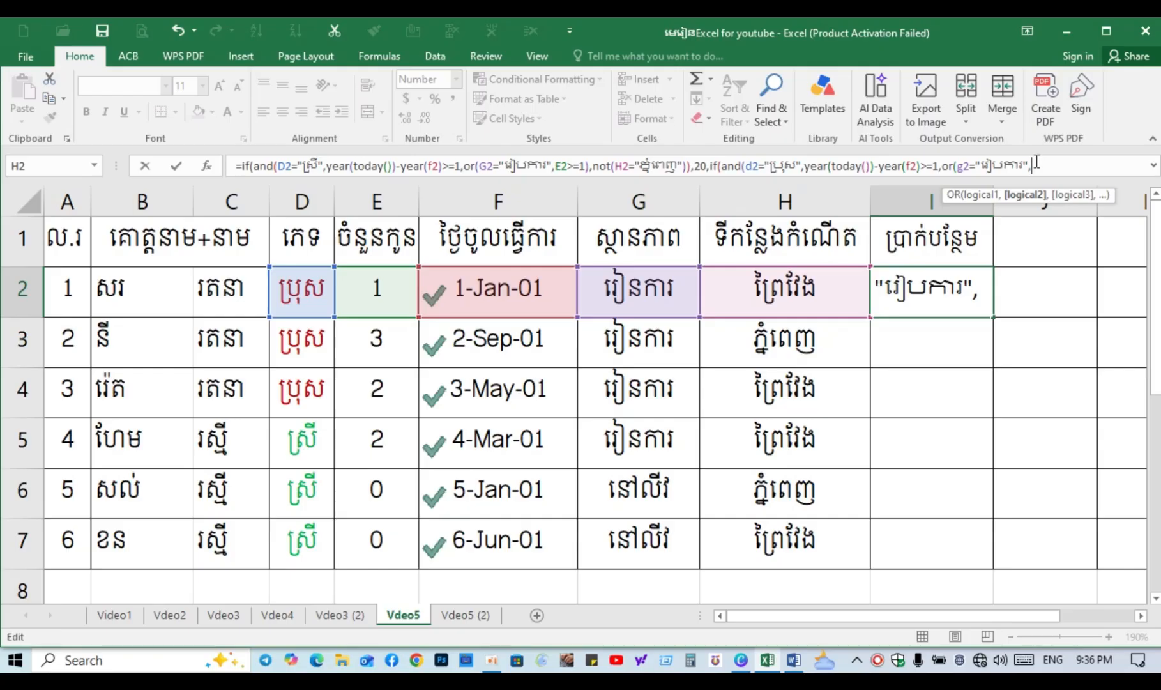
pyautogui.write('e2>')
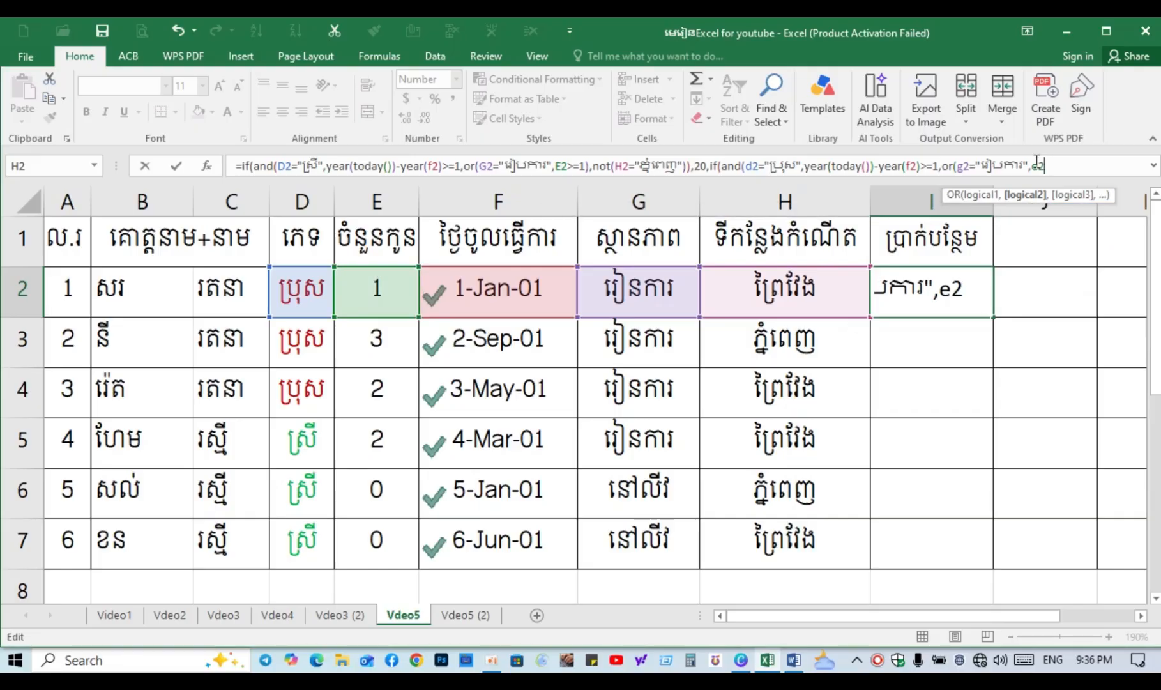
pyautogui.write('=1')
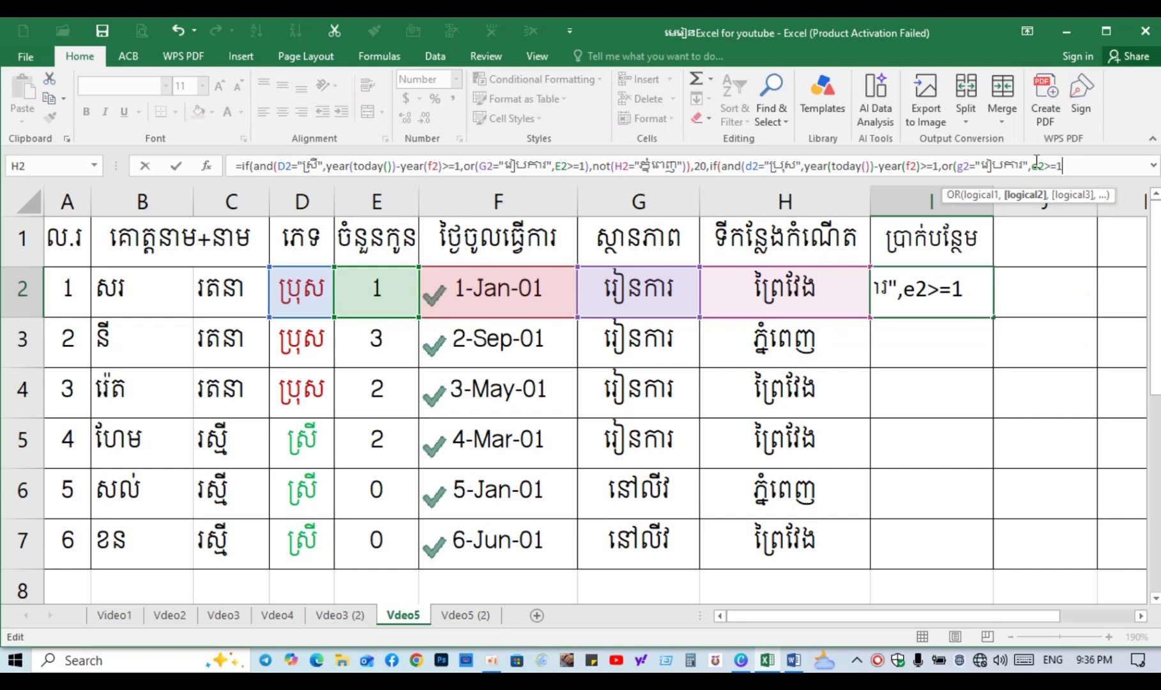
pyautogui.write('),')
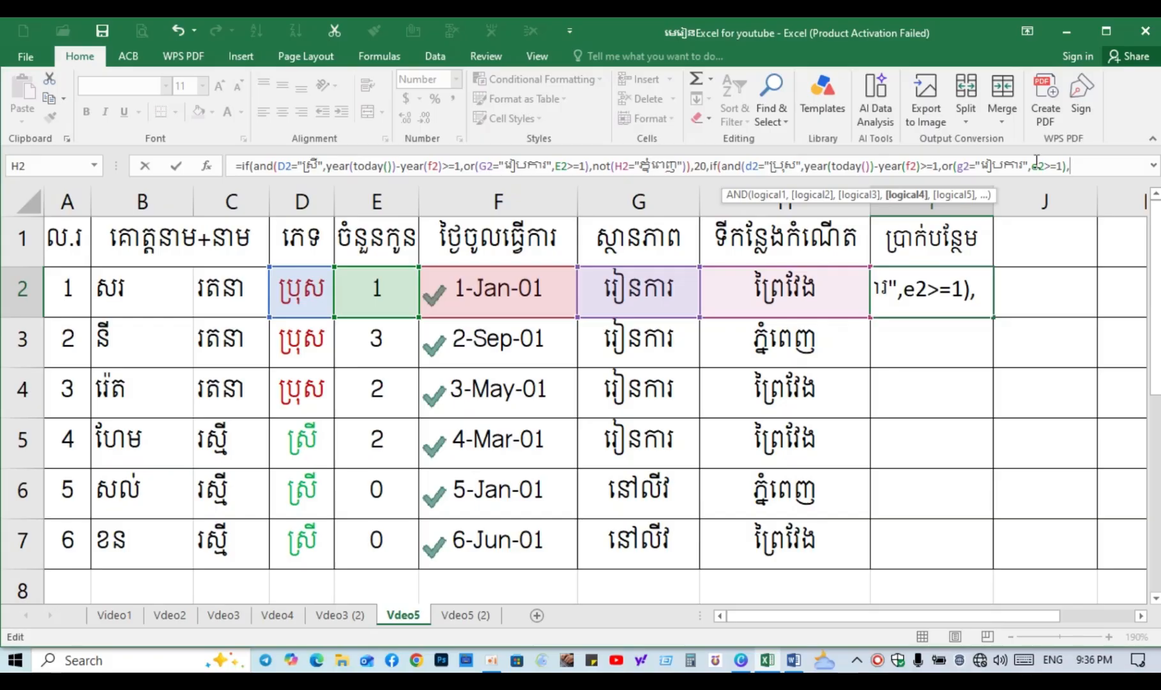
# Open a NOT test in the nested AND that compares h2 with an empty pair of quotes.
pyautogui.write('not')
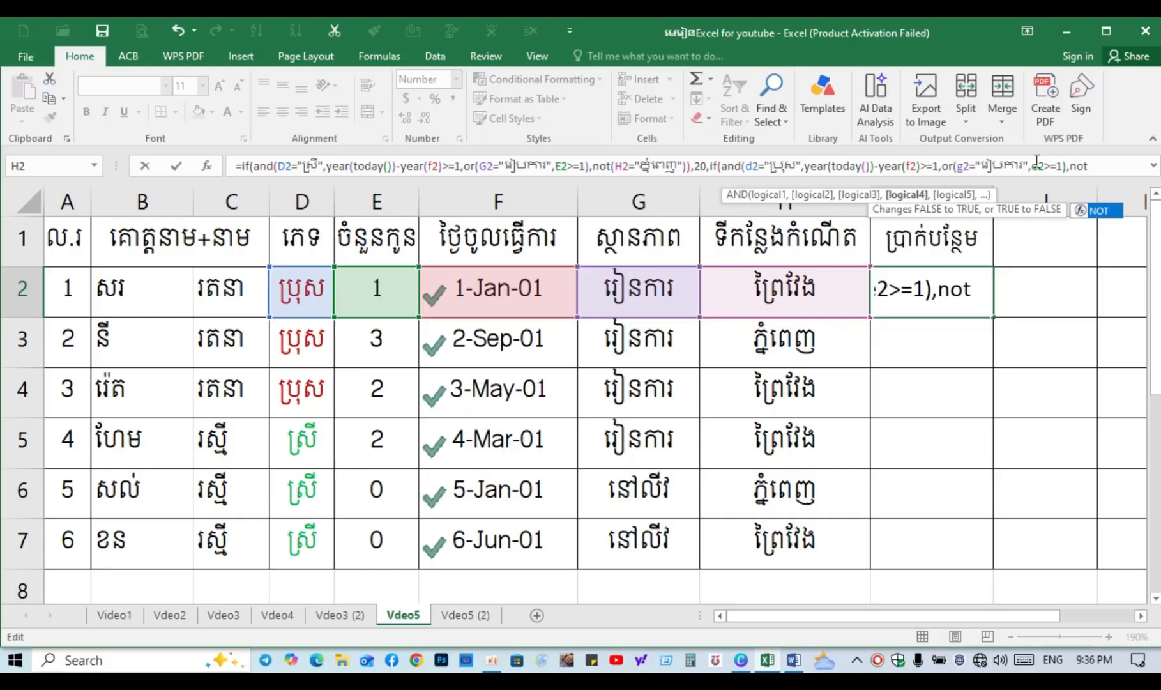
pyautogui.write('(')
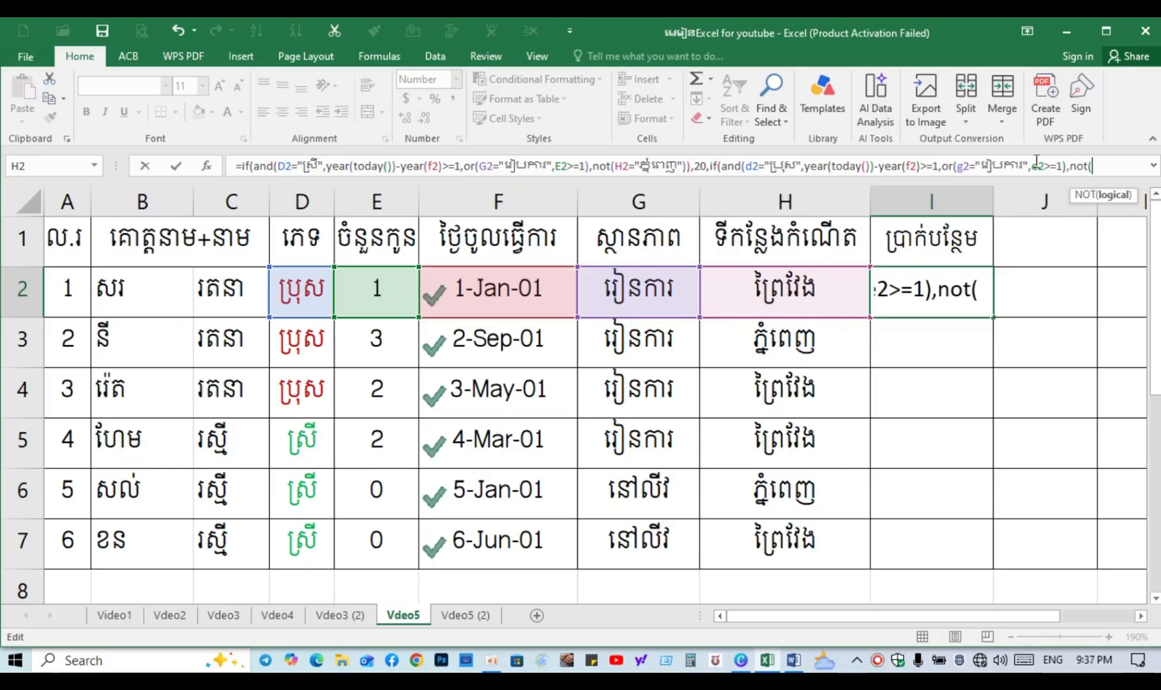
pyautogui.write('h2')
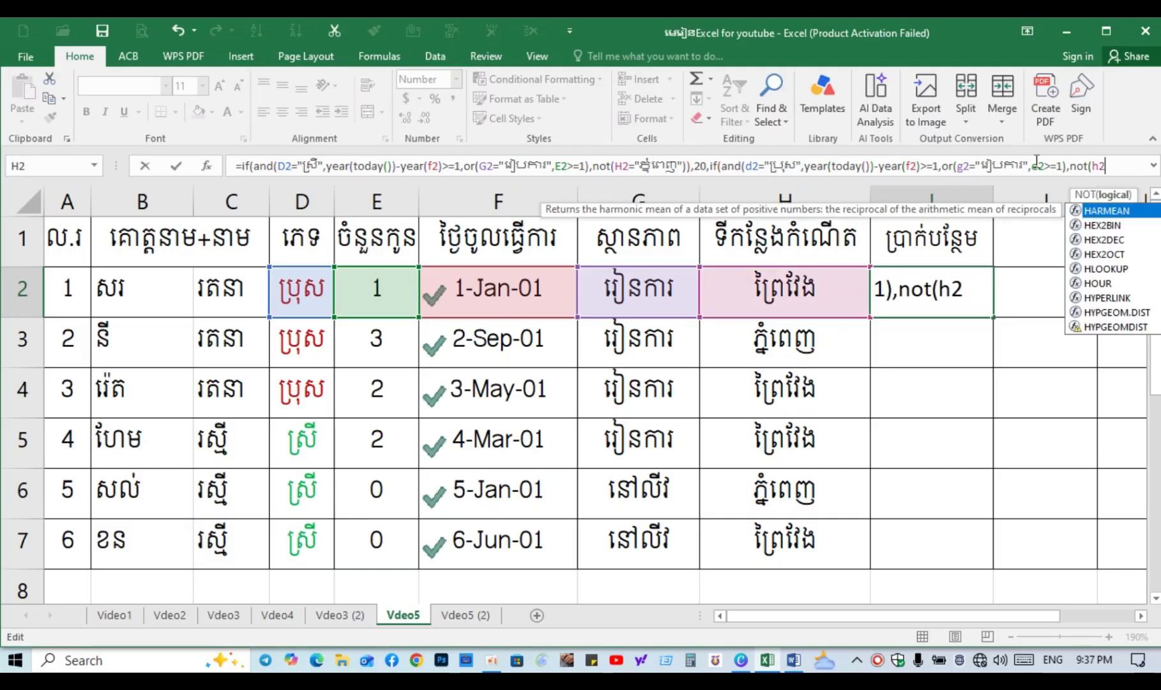
pyautogui.write('+')
pyautogui.press('BackSpace')
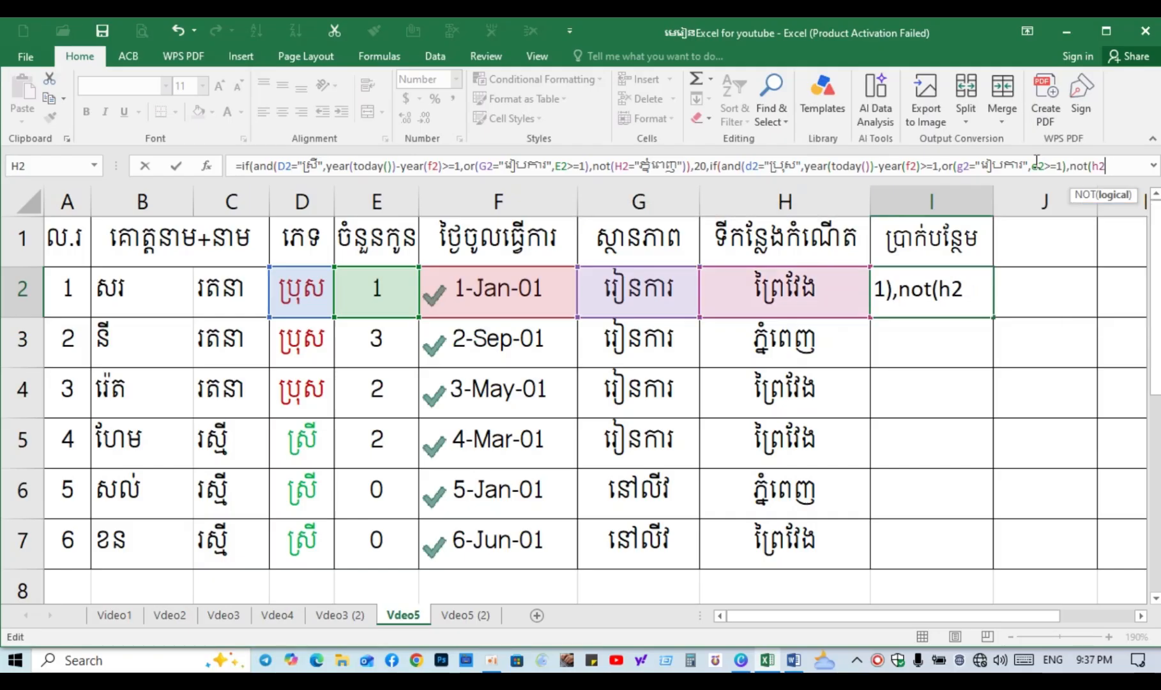
pyautogui.write('=""')
pyautogui.press('Left')
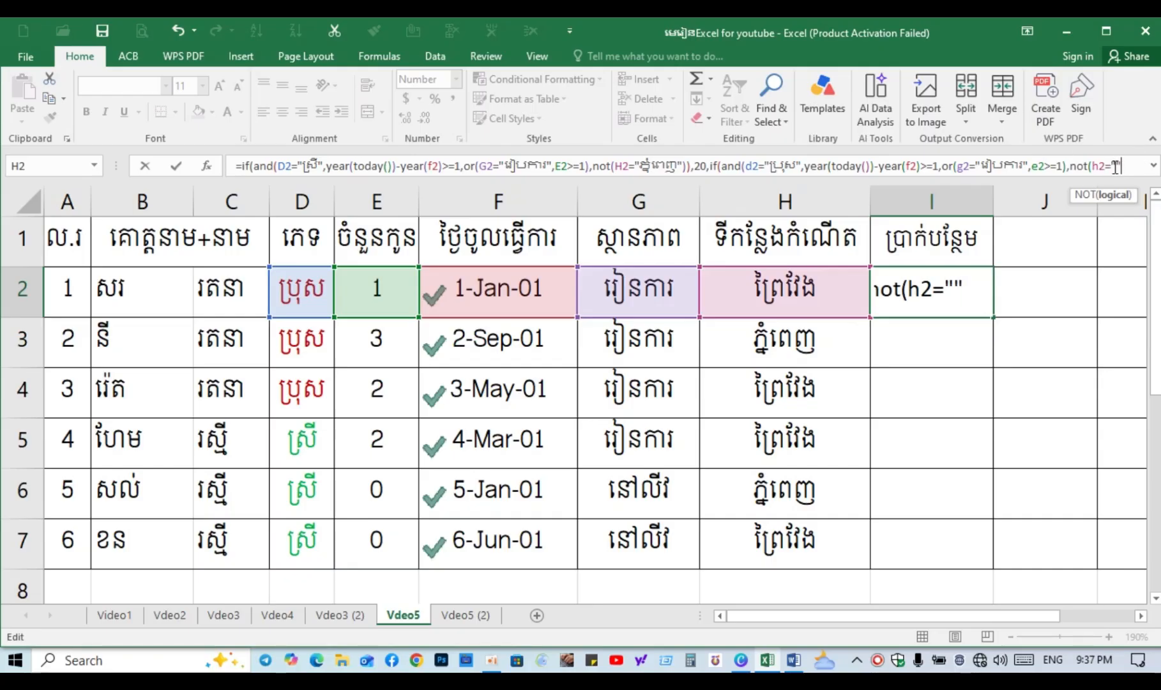
# Fill in "ភ្នំពេញ" as the NOT comparison text, expand the formula bar, and close the NOT and AND tests.
pyautogui.hotkey('alt', 'shift')
pyautogui.write('ផ')
pyautogui.press('BackSpace')
pyautogui.write('ភ្ន')
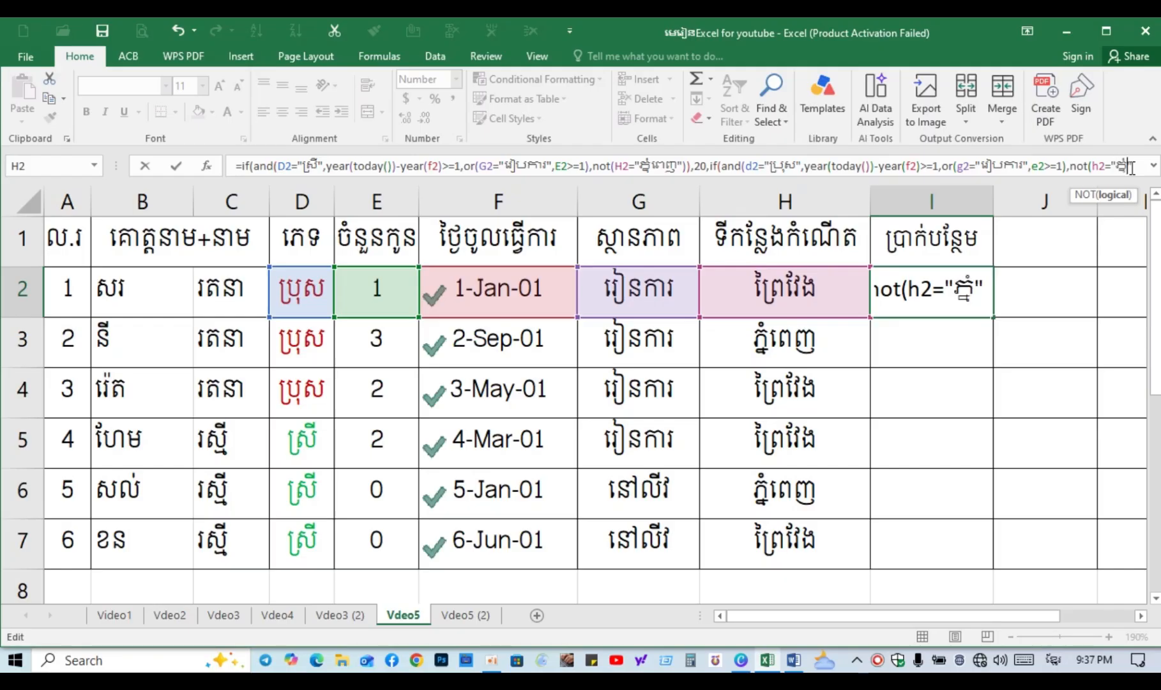
pyautogui.write('ំពេញ')
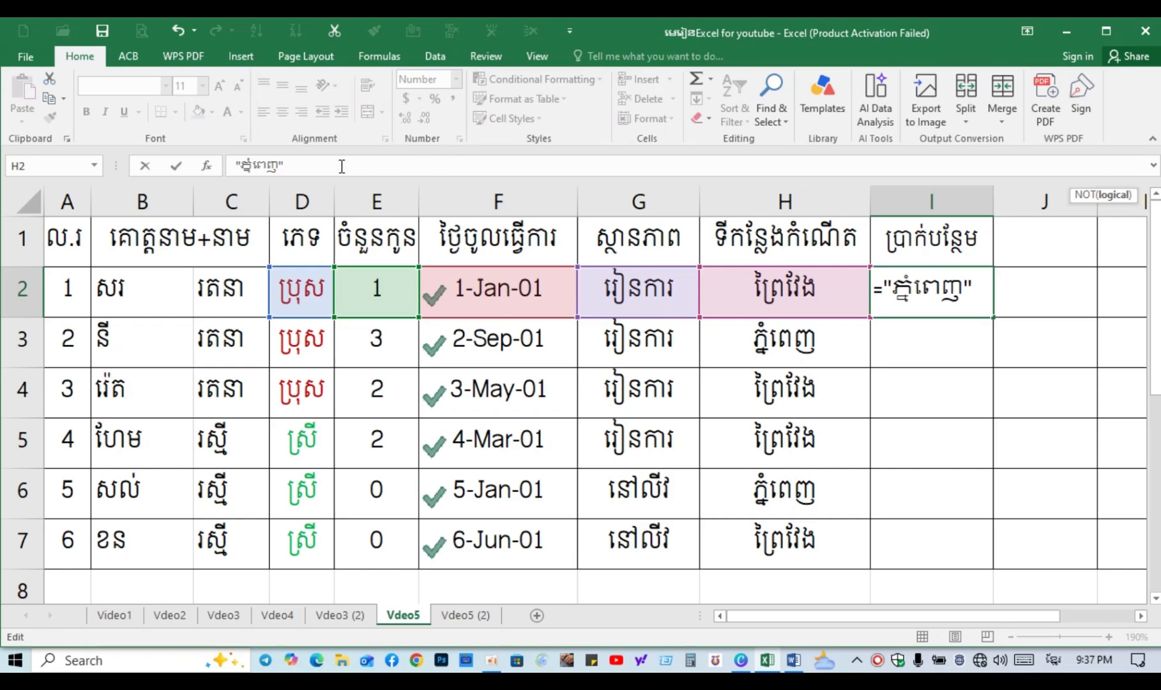
pyautogui.click(1152, 166)
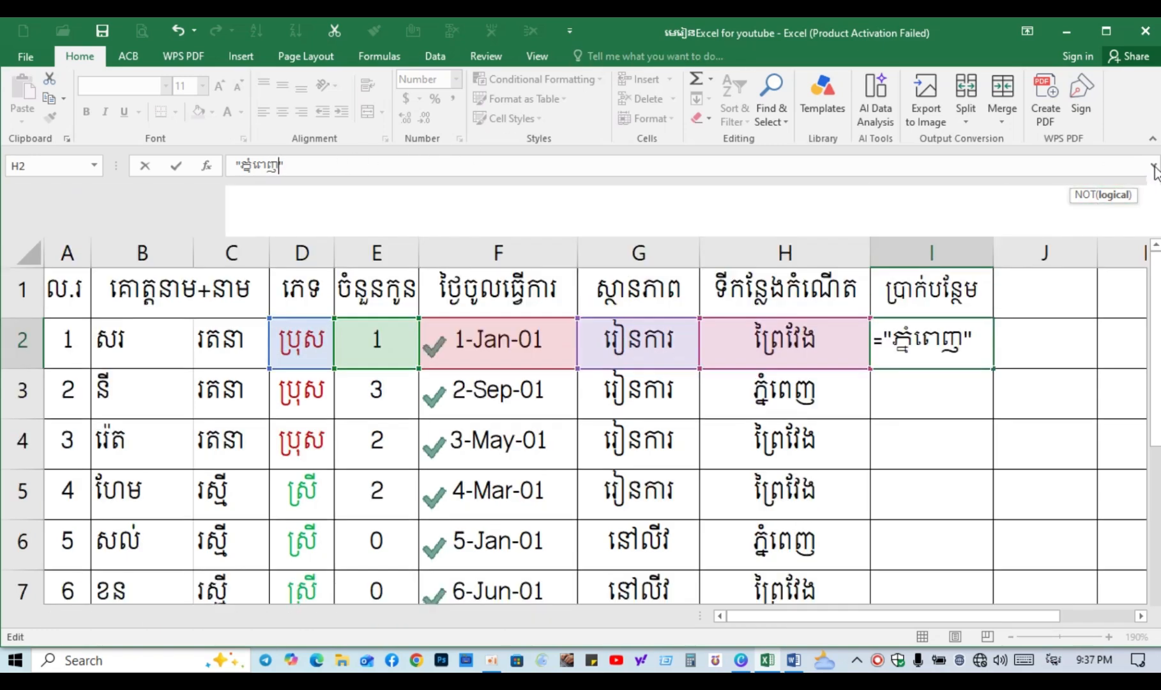
pyautogui.click(331, 182)
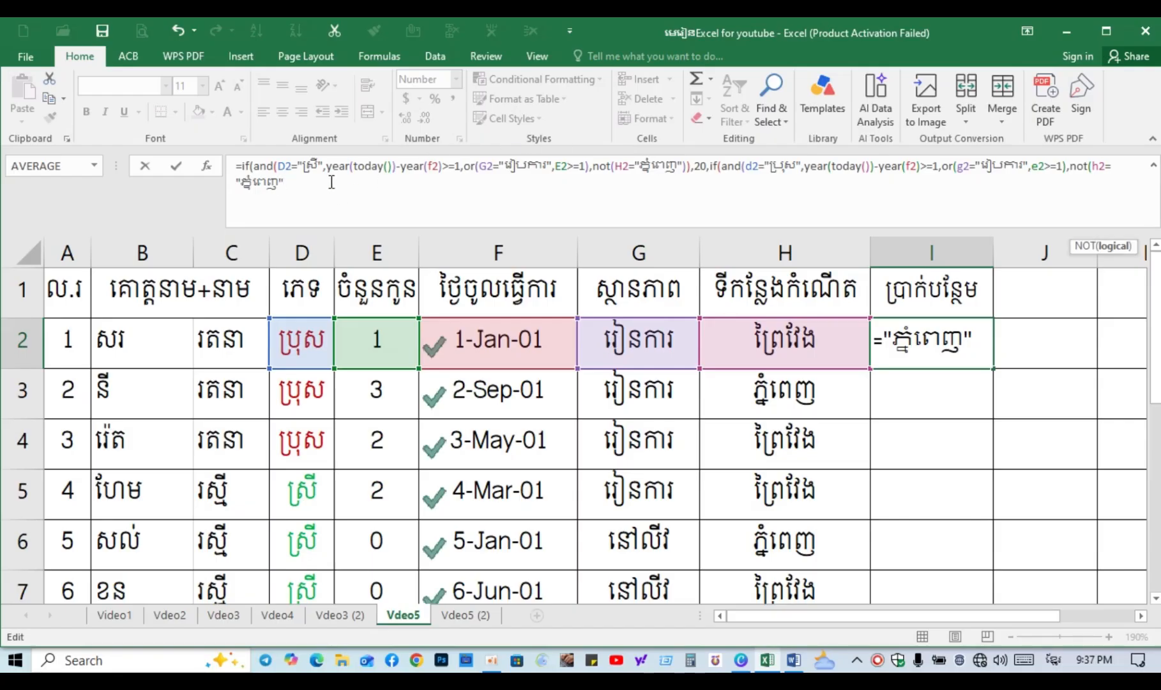
pyautogui.write('))')
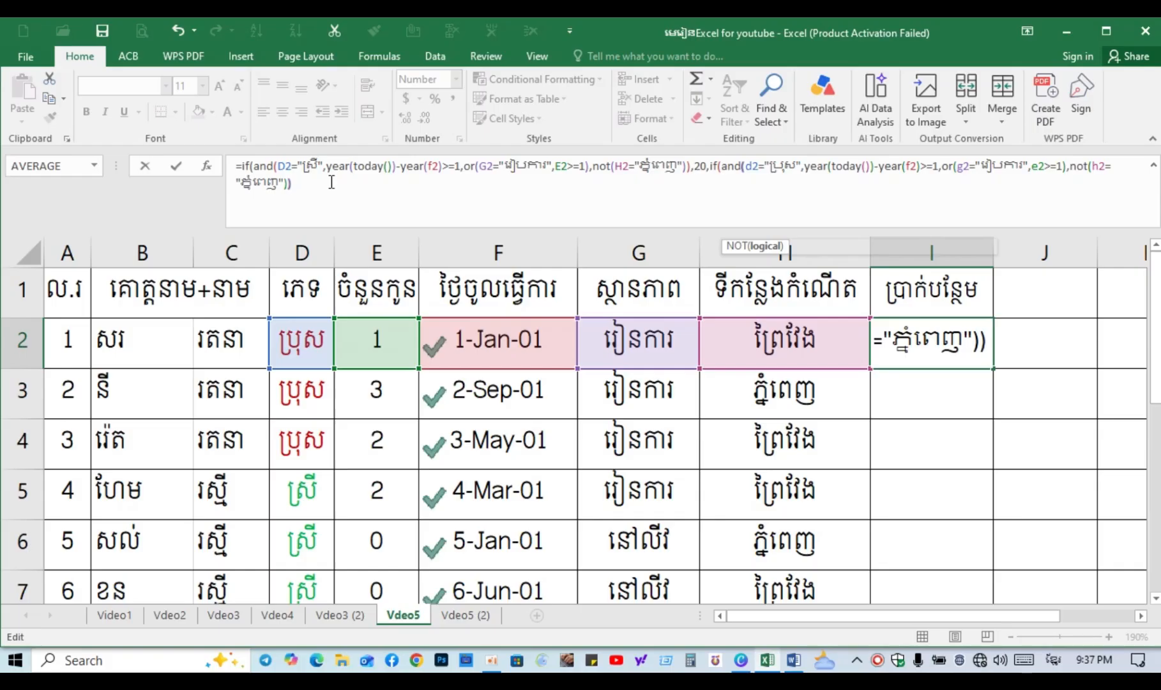
# Give the nested IF 15 as its true value and 5 as its false value, then close and enter the formula.
pyautogui.write('ុំ')
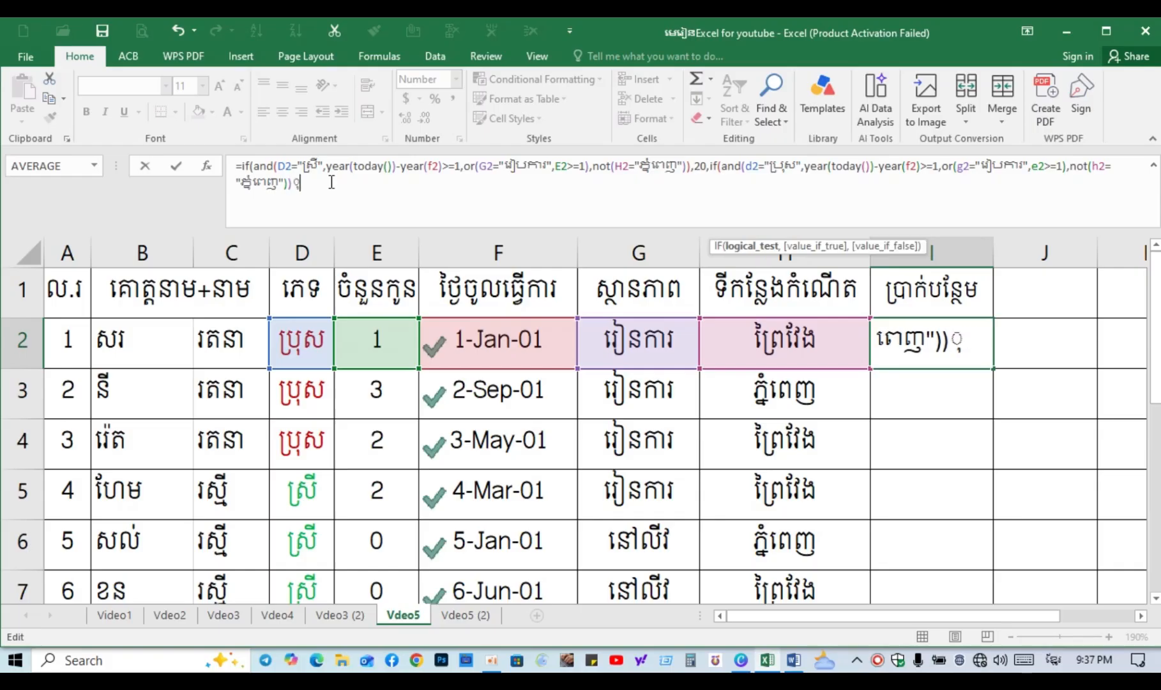
pyautogui.press('BackSpace')
pyautogui.press('BackSpace')
pyautogui.hotkey('alt', 'shift')
pyautogui.write(',15')
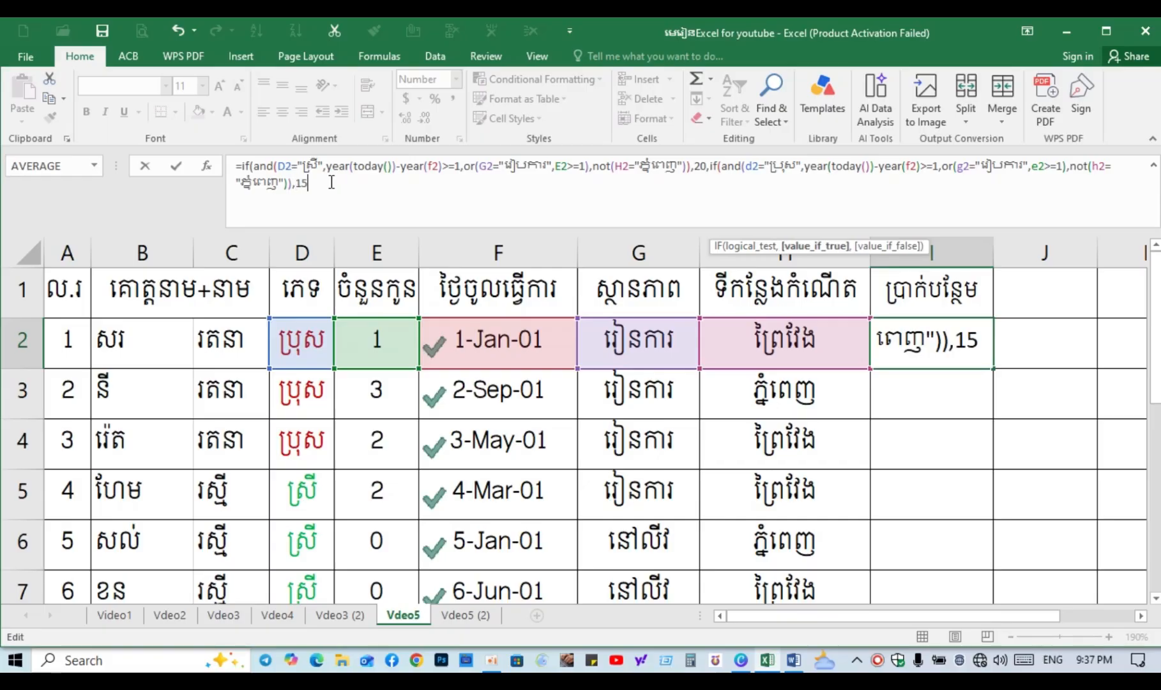
pyautogui.write(',5')
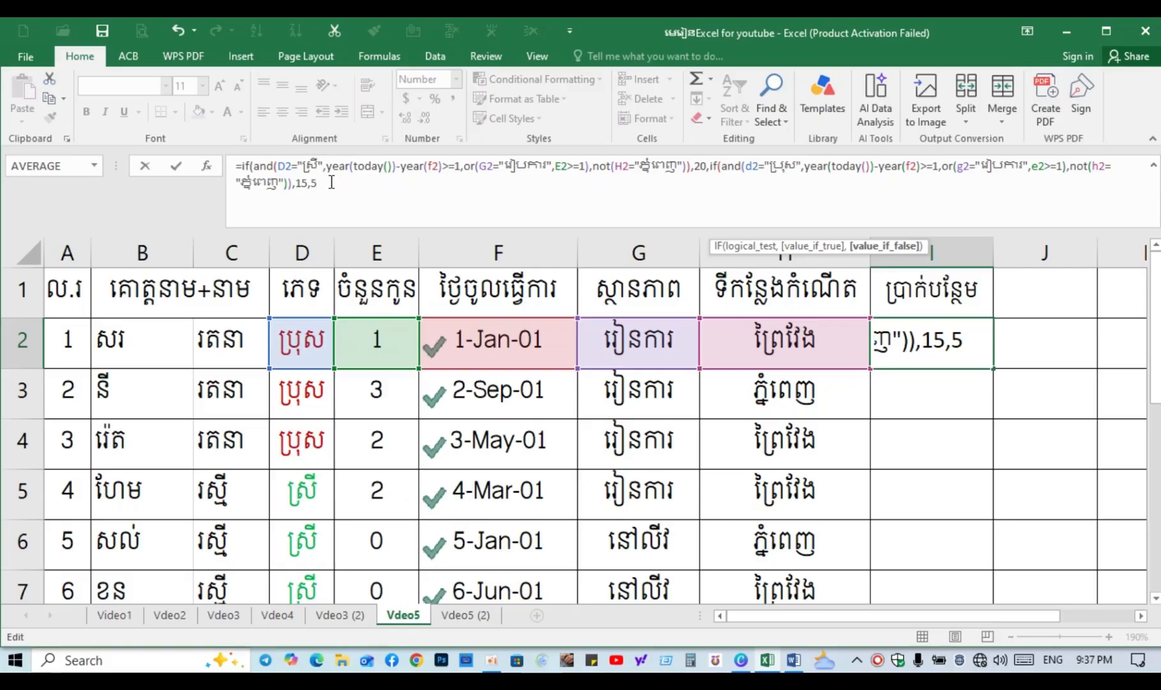
pyautogui.write('))')
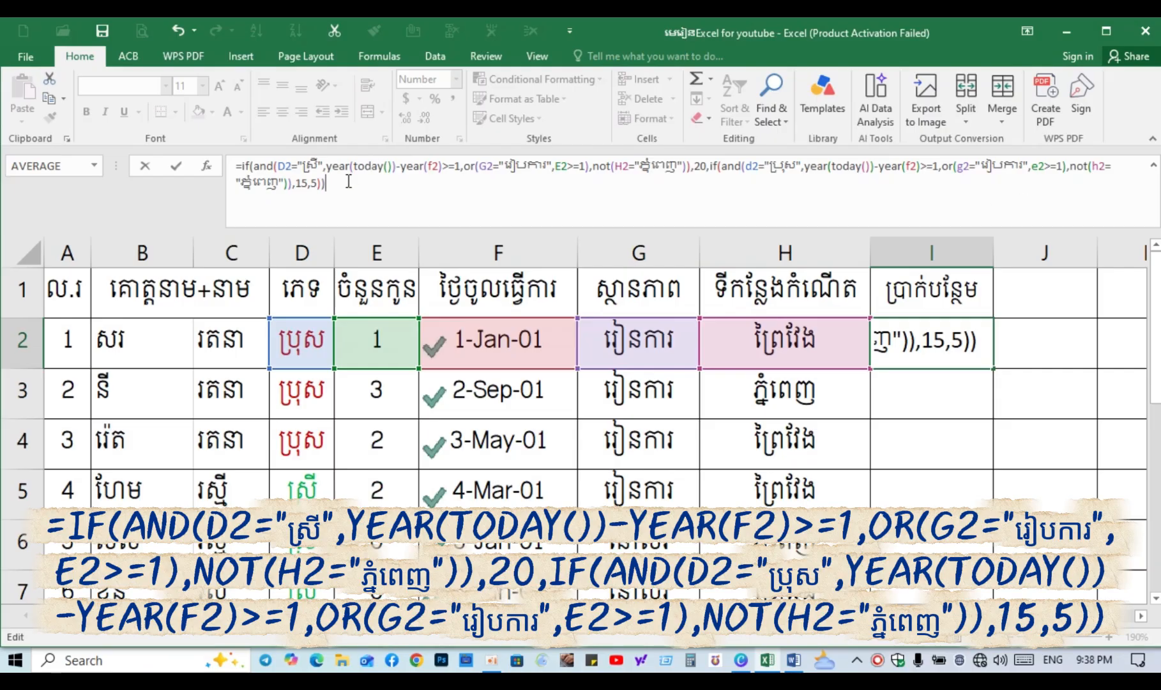
pyautogui.press('Return')
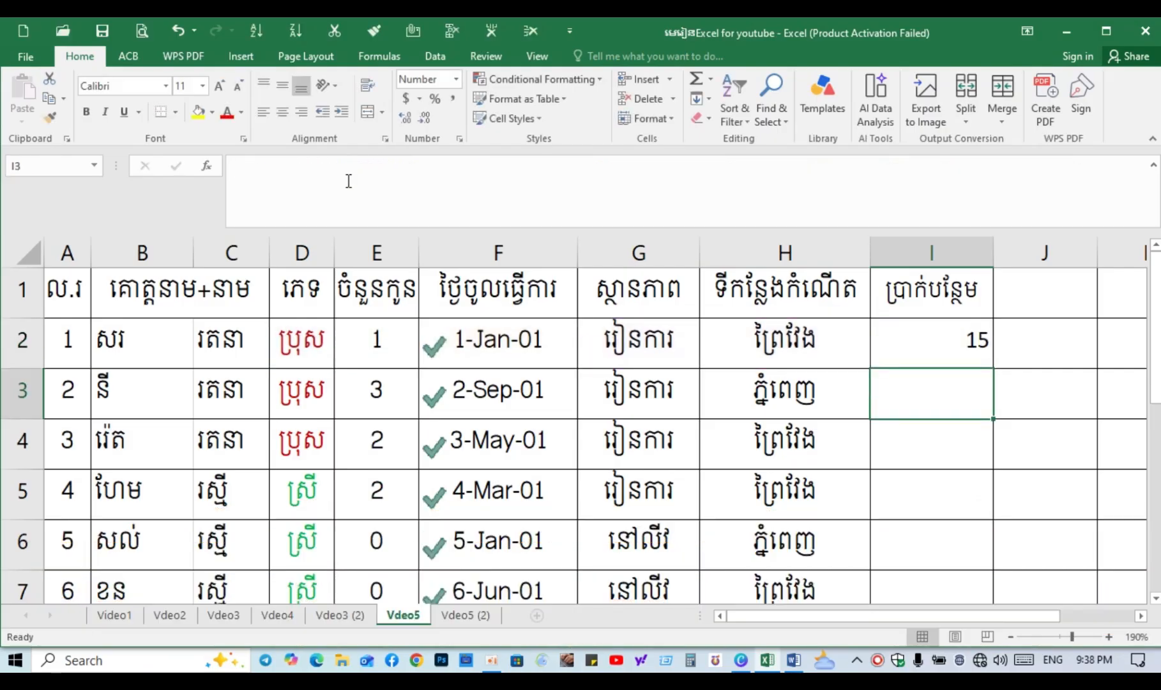
# Fill the bonus formula in I2 down through I7.
pyautogui.click(948, 339)
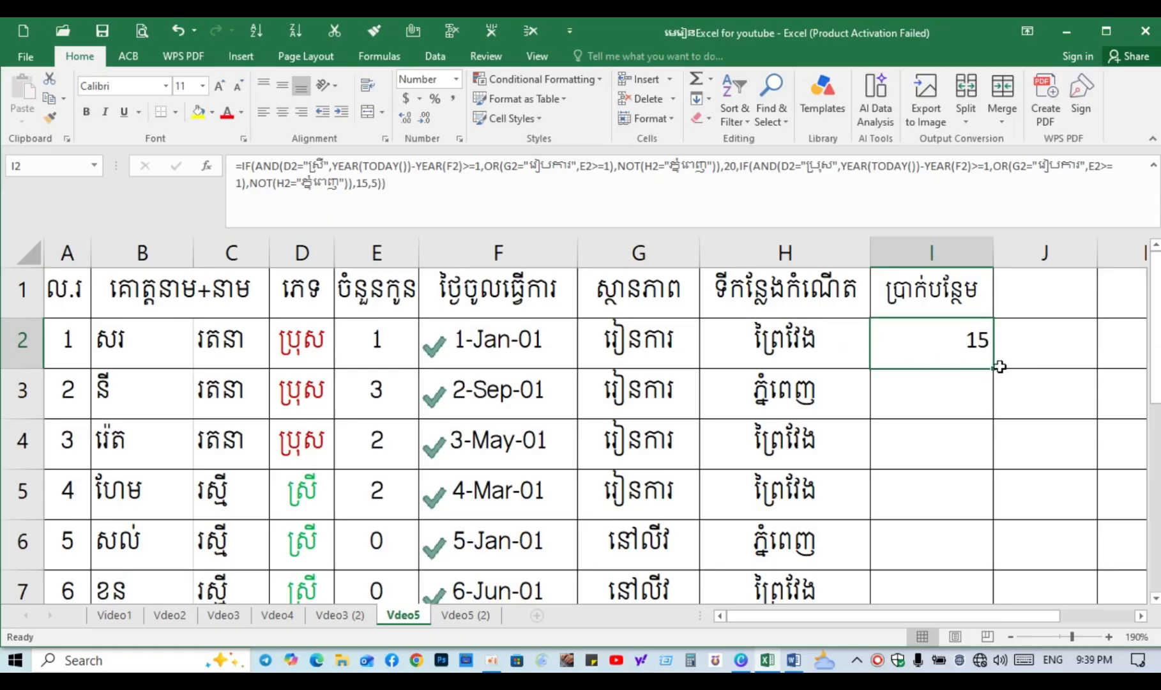
pyautogui.moveTo(1000, 366); pyautogui.dragTo(990, 498)
pyautogui.scroll(1, 990, 498)
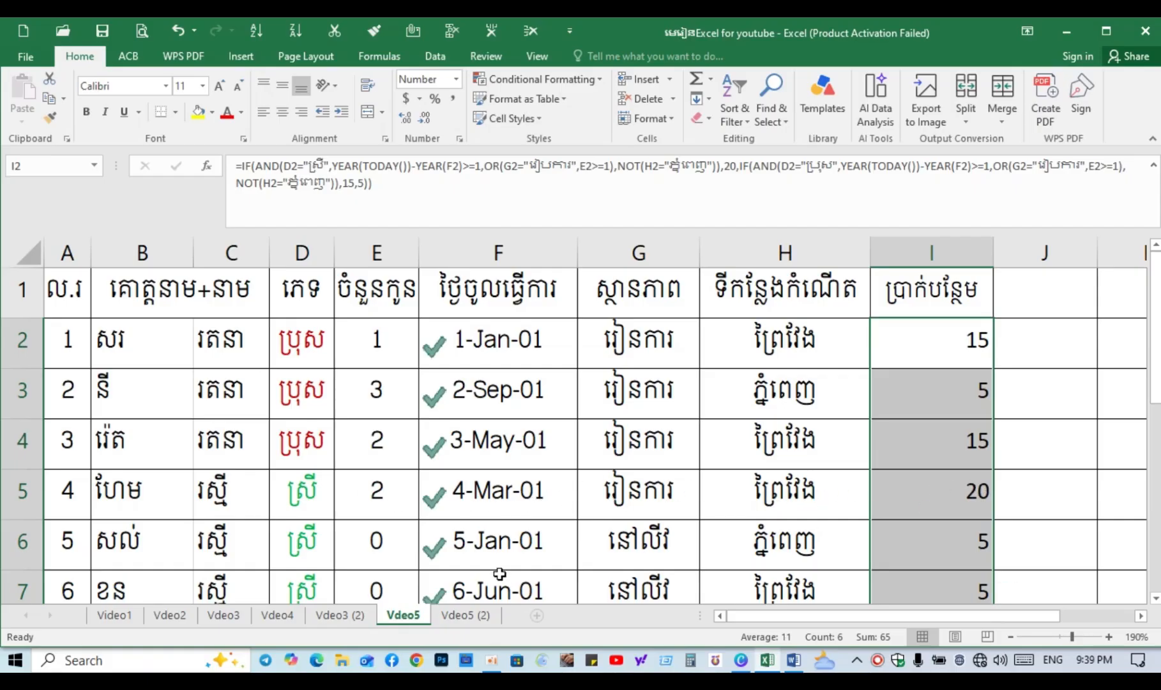
# Review the bonus column for all rows and collapse the formula bar back to one line.
pyautogui.scroll(-2, 277, 536)
pyautogui.scroll(2, 493, 445)
pyautogui.scroll(-1, 528, 554)
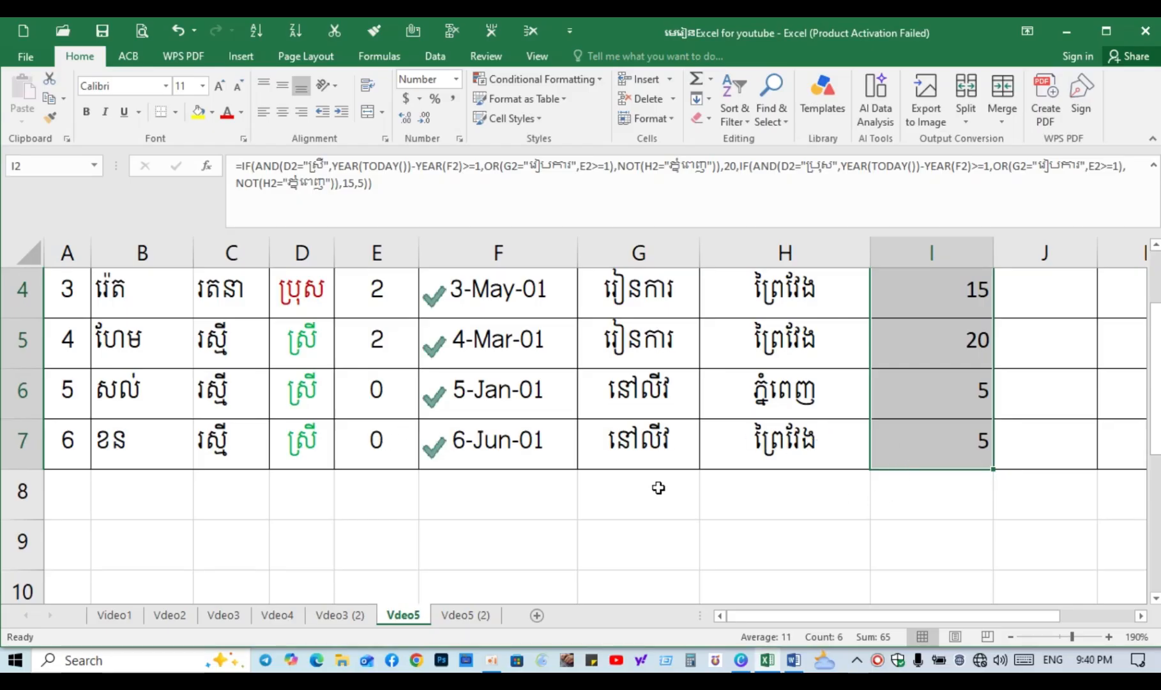
pyautogui.scroll(2, 775, 465)
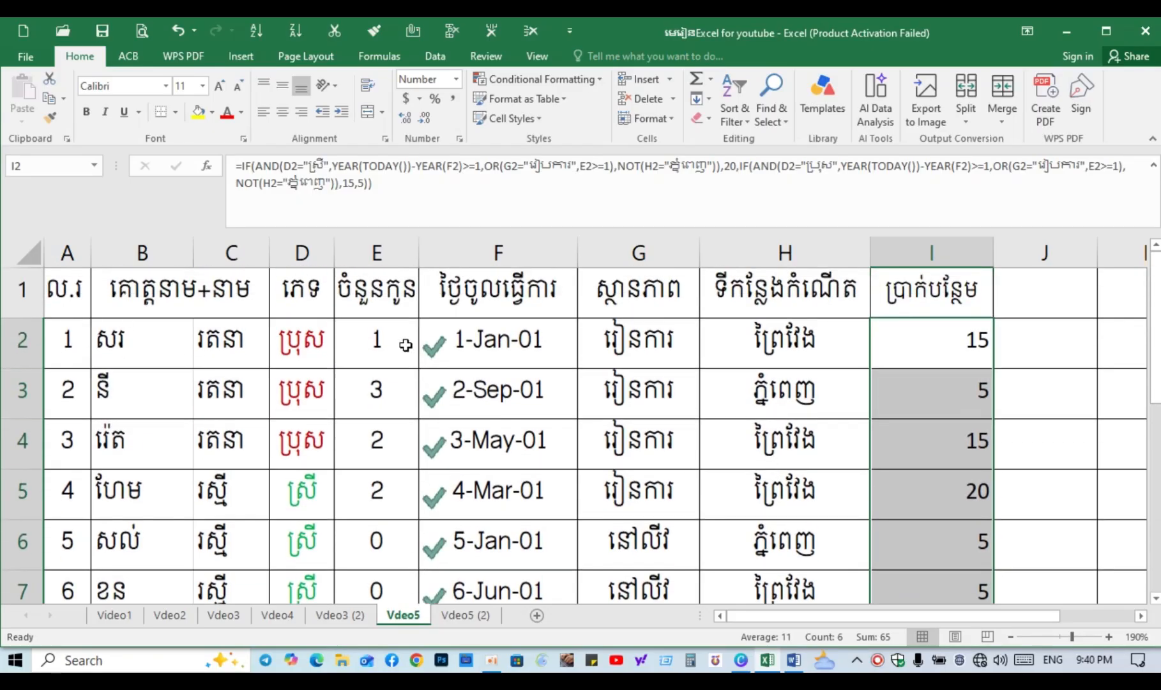
pyautogui.click(1153, 166)
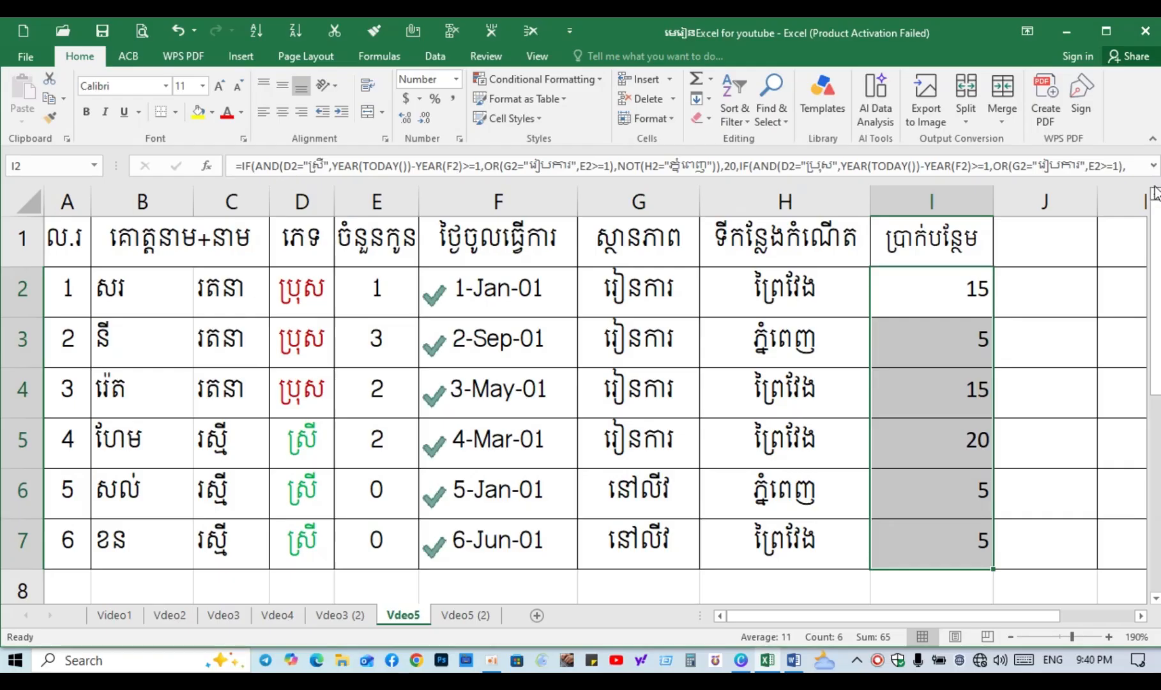